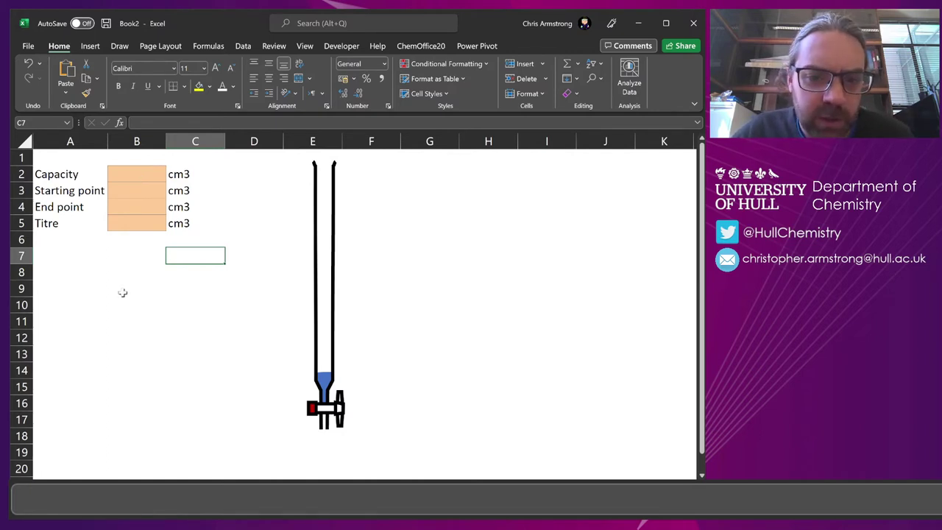
Enter capacity 50, starting point 5 and end point 26 in B2:B4
left_click(139, 173)
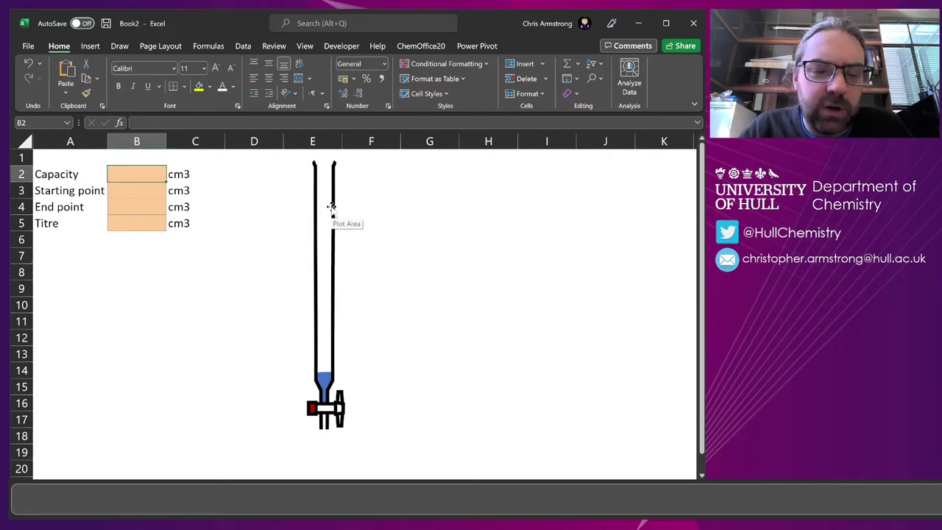
type("50")
key("Return")
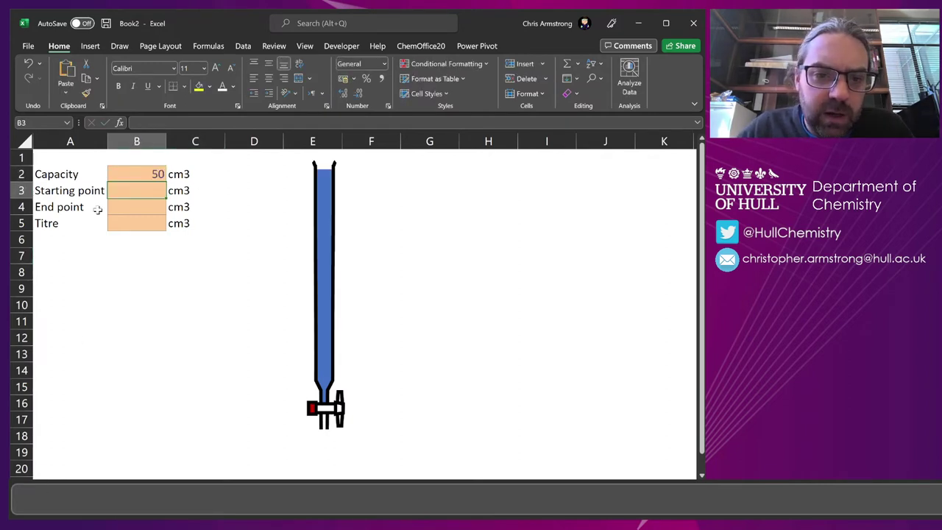
type("5")
key("Return")
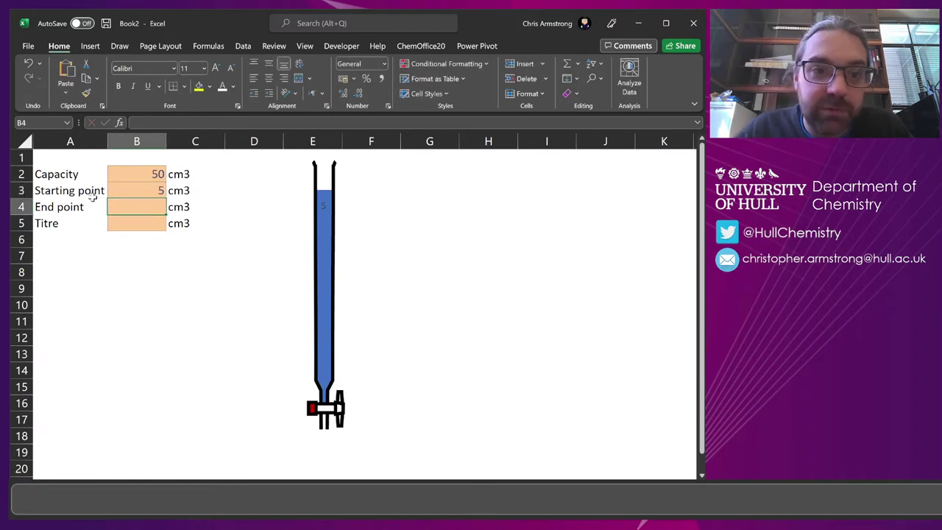
type("26")
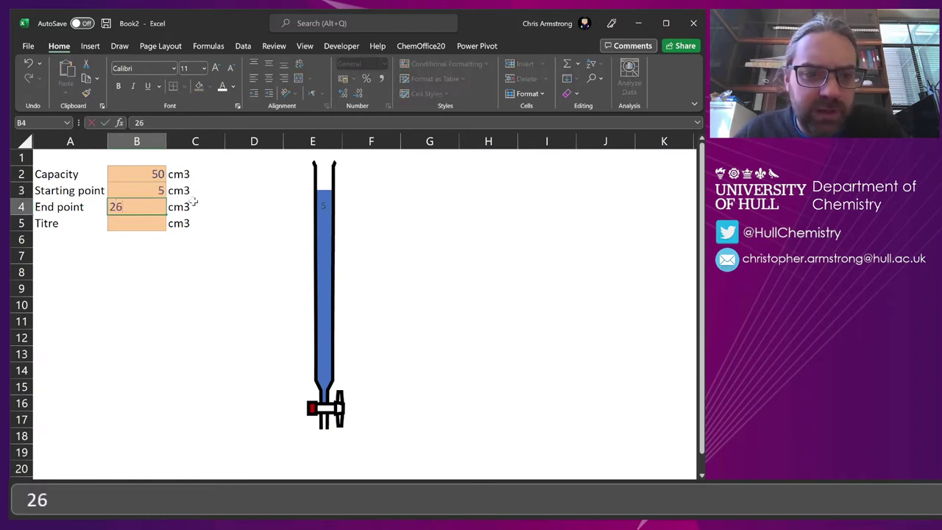
key("Return")
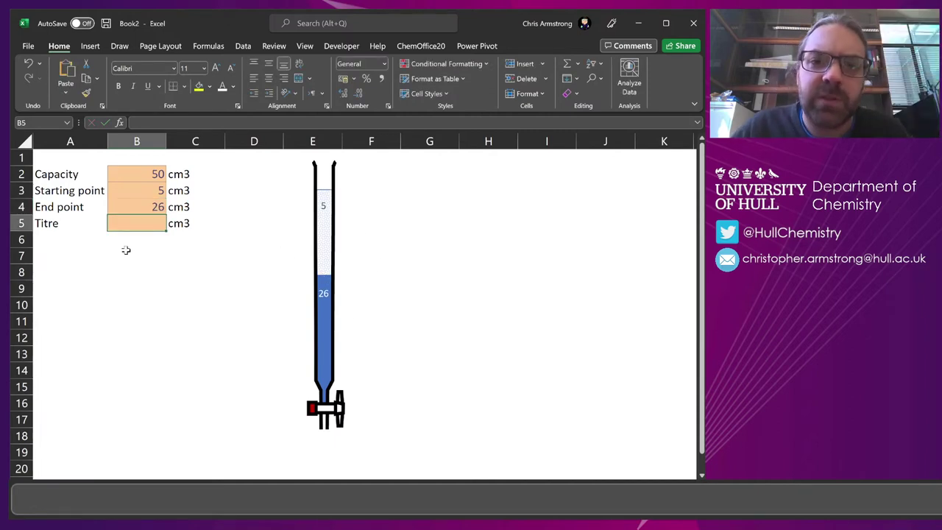
Enter the titre formula =B4-B3 in B5, giving 21
type("=")
key("Up")
type("-")
key("Up")
key("Up")
key("Return")
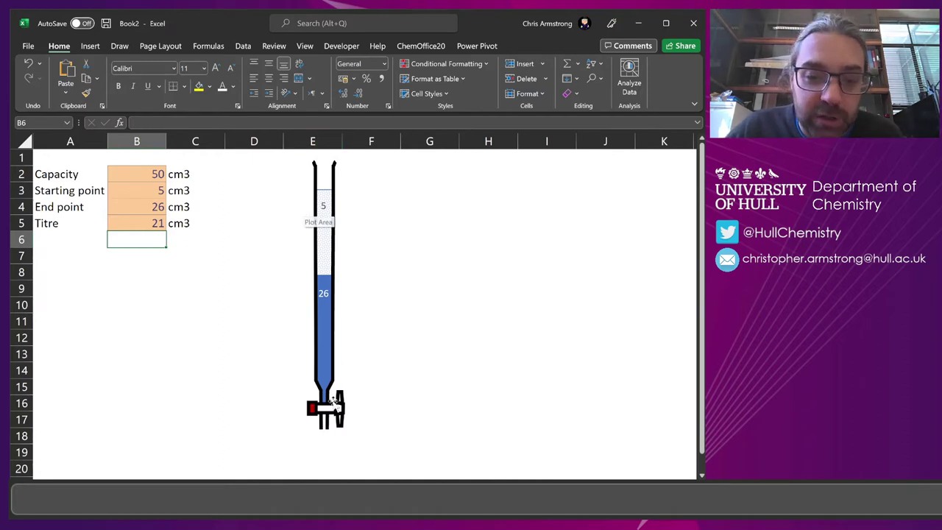
Copy the burette drawing onto a new blank sheet
left_click(323, 418)
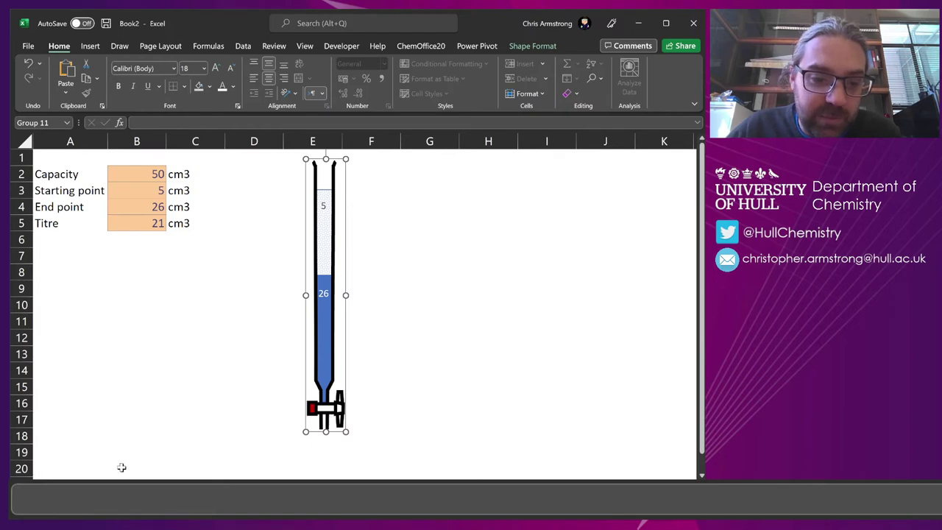
key("ctrl+c")
key("shift+F11")
key("ctrl+v")
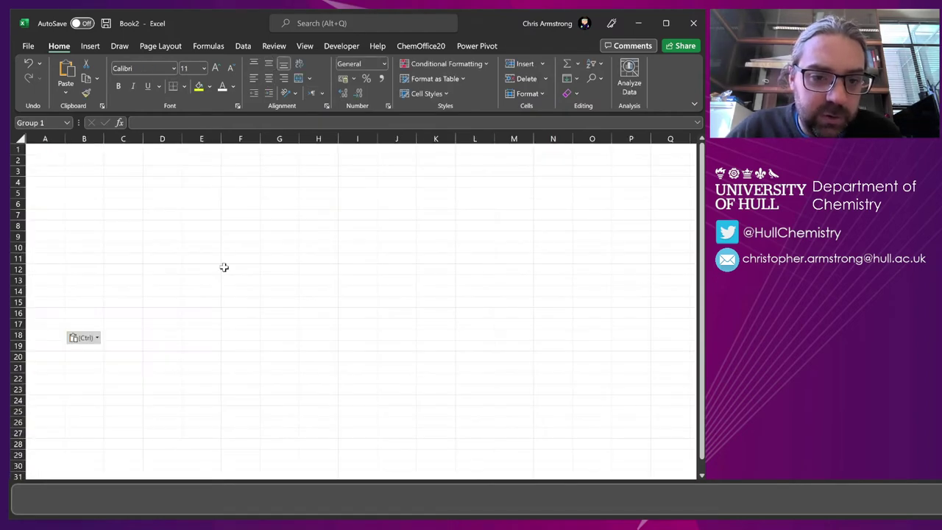
Position the pasted burette around column I
left_click_drag(34, 292, 408, 302)
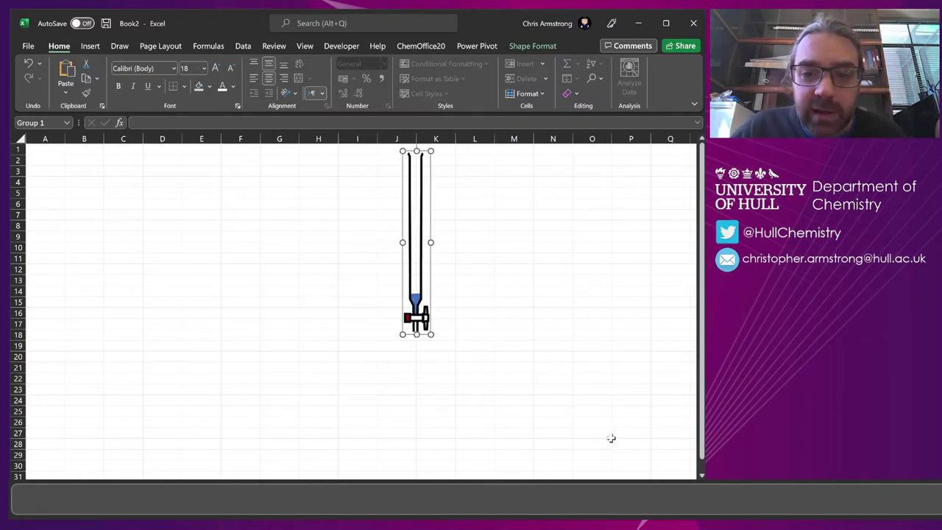
scroll(353, 305, "up", 4)
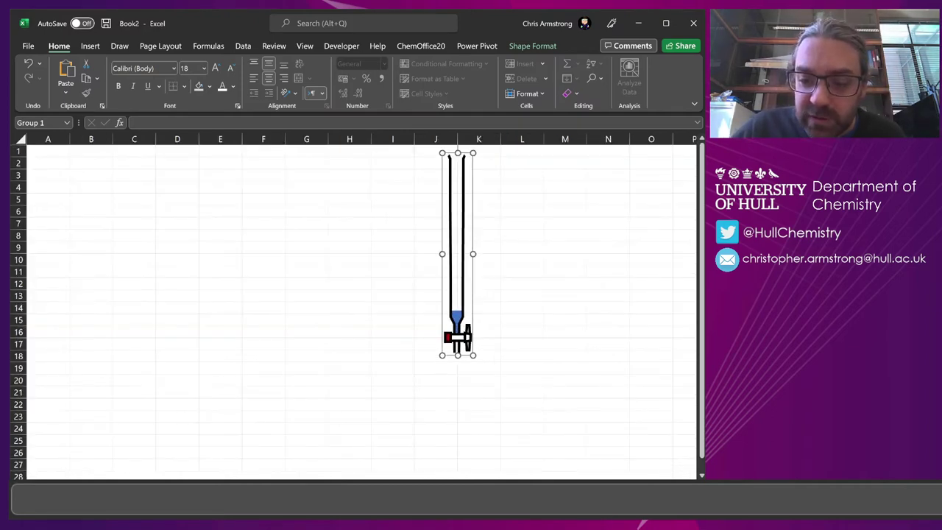
left_click_drag(621, 400, 432, 398)
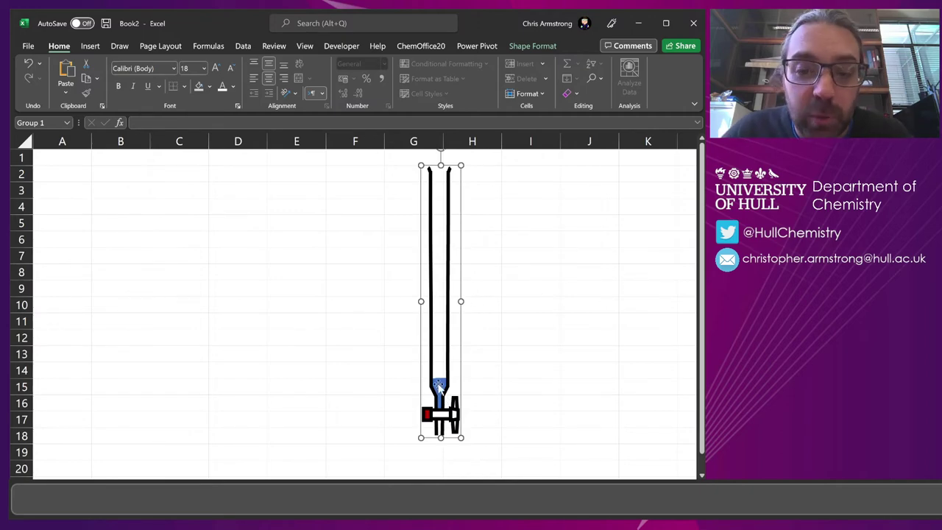
left_click_drag(439, 388, 520, 393)
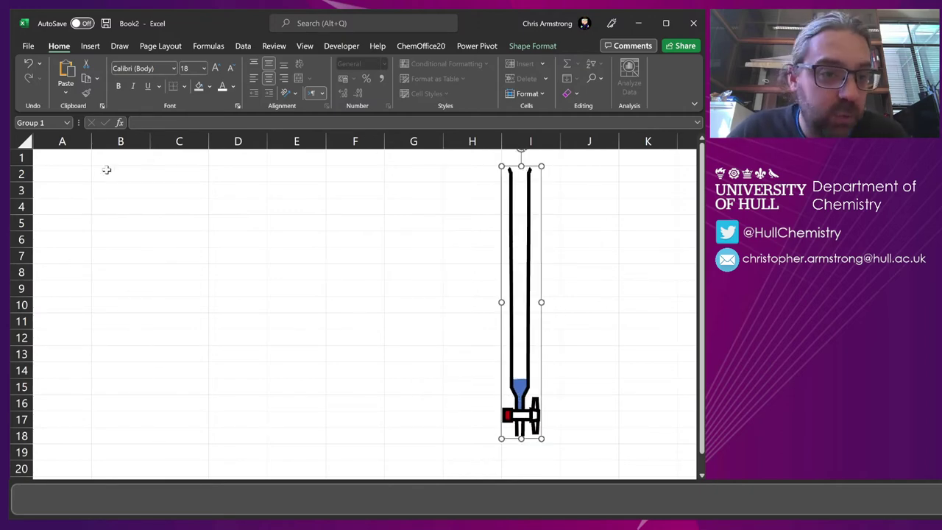
key("Escape")
left_click(77, 174)
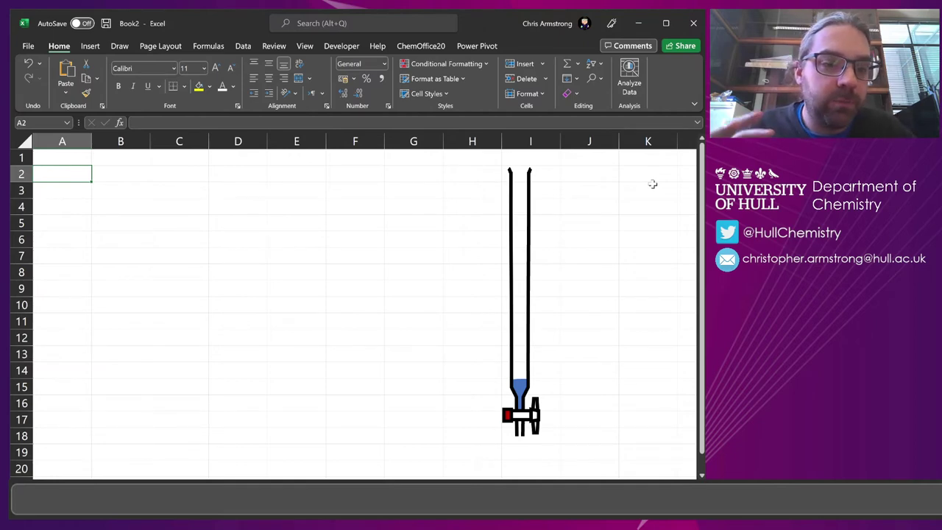
Enter the Capacity row: label, value 50 and unit cm3
type("Cap")
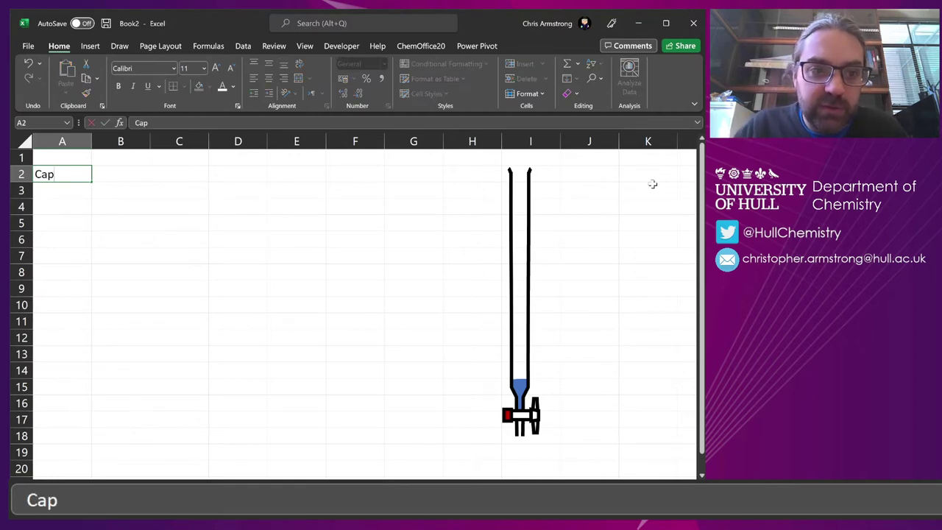
type("acity")
key("Return")
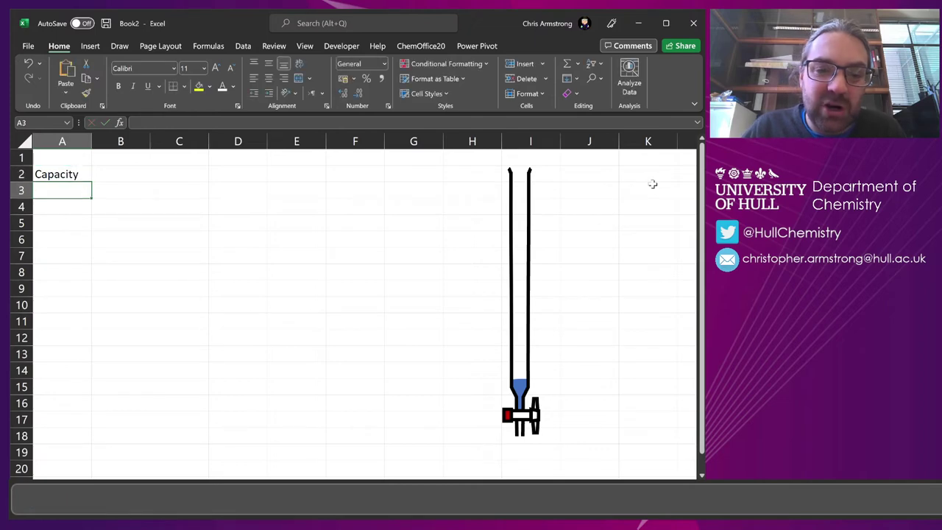
key("Right")
key("Up")
type("50")
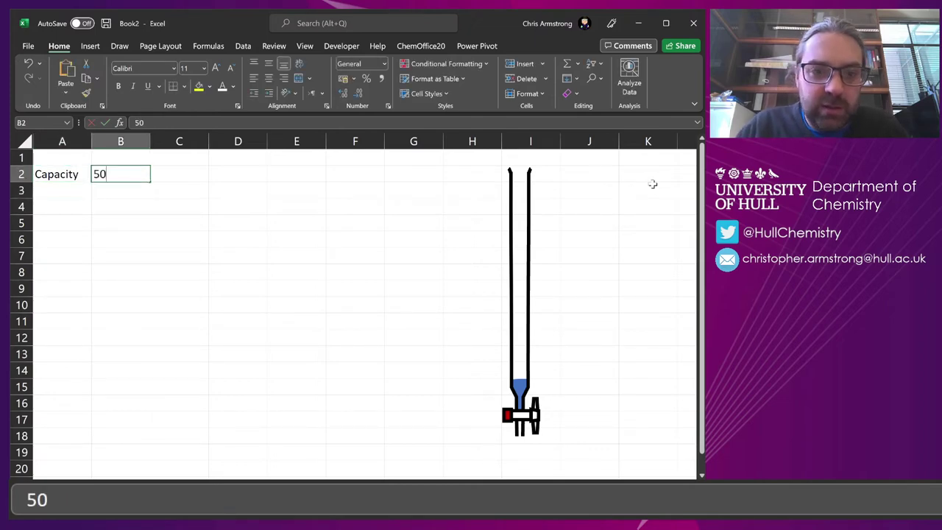
key("Right")
type("cm3")
key("Return")
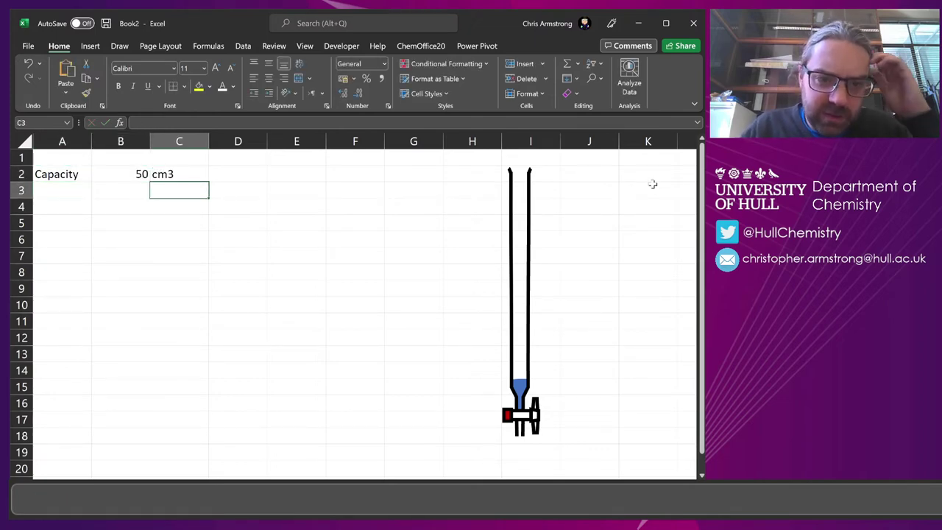
key("Left")
key("Left")
Add the Starting point row with 5 cm3 and autofit column A
type("Start")
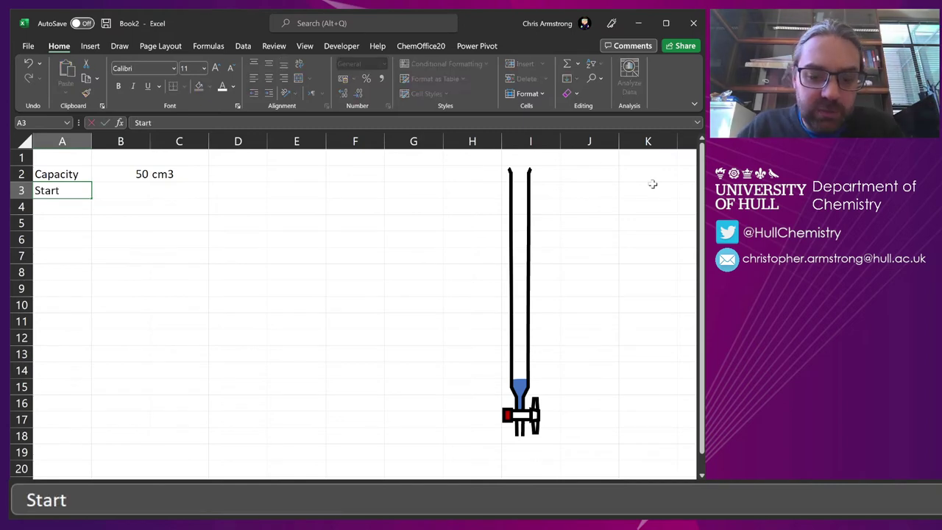
type("o")
key("BackSpace")
type("ing point")
key("Right")
type("5")
key("Right")
type("c")
key("BackSpace")
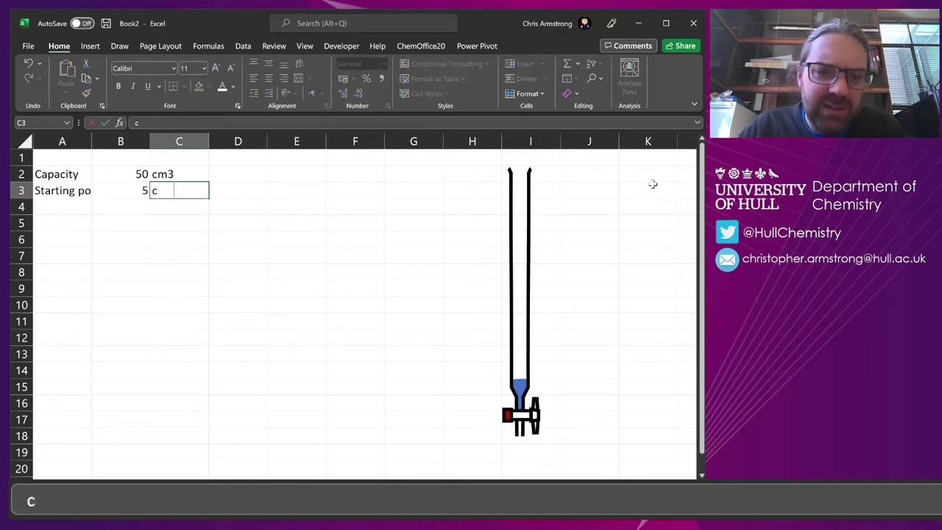
type("m3")
key("Return")
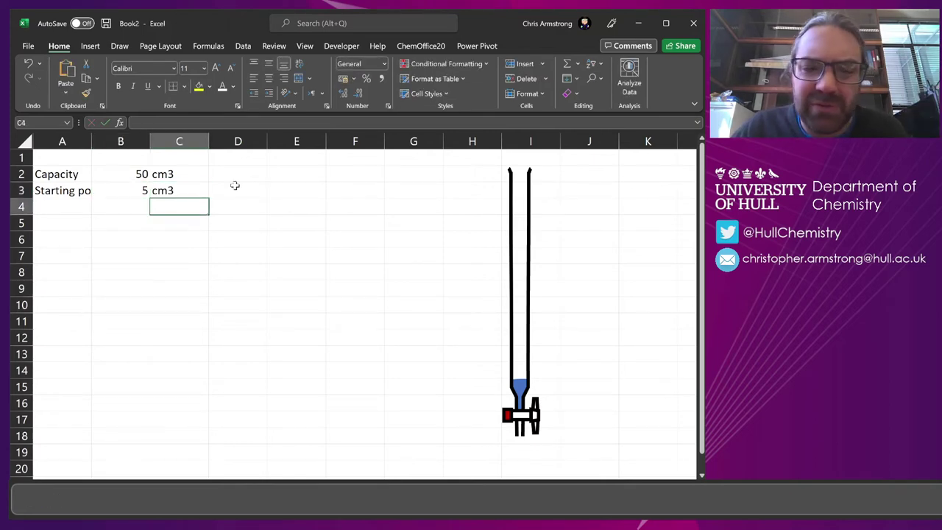
double_click(92, 139)
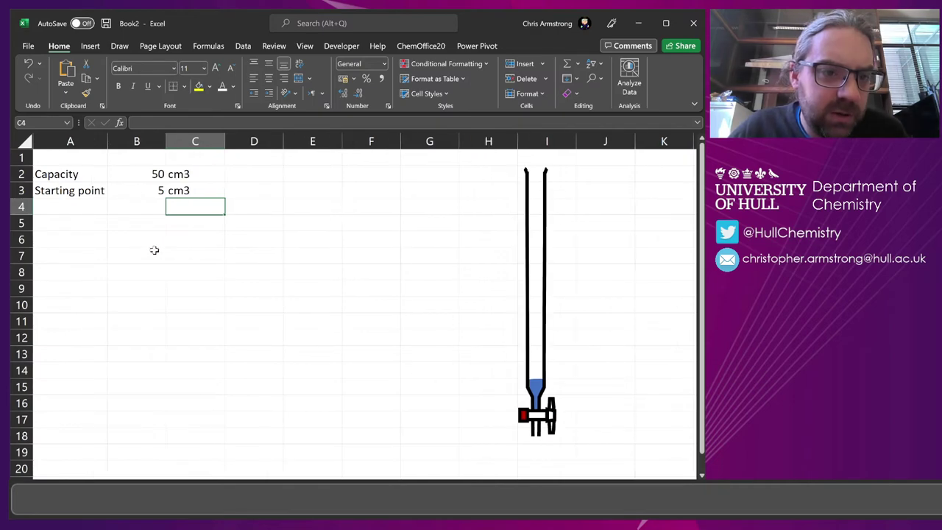
Add the Ending point row with 25 cm3
left_click(86, 214)
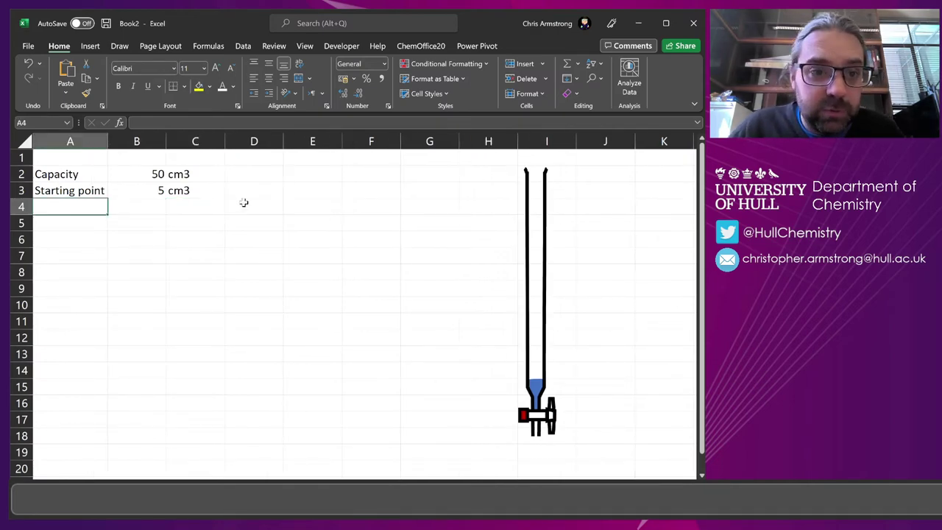
type("Ending")
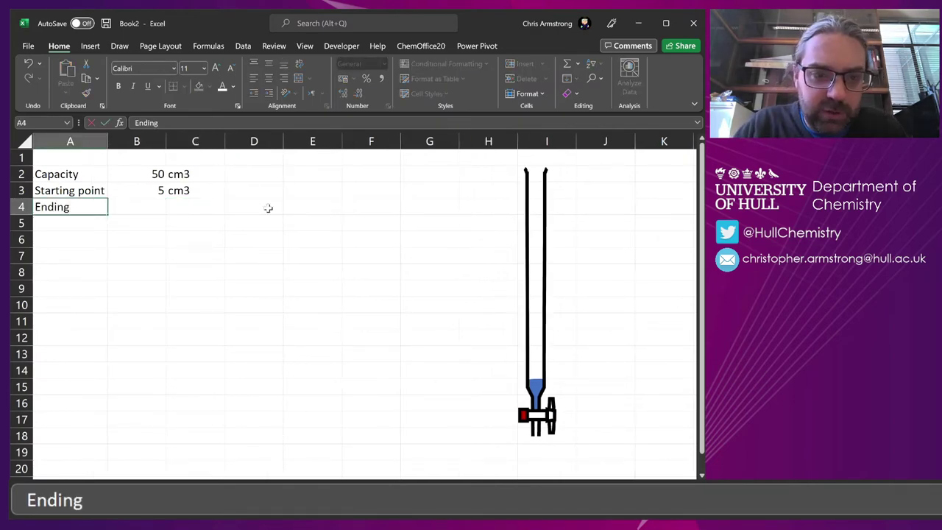
type(" point")
key("Tab")
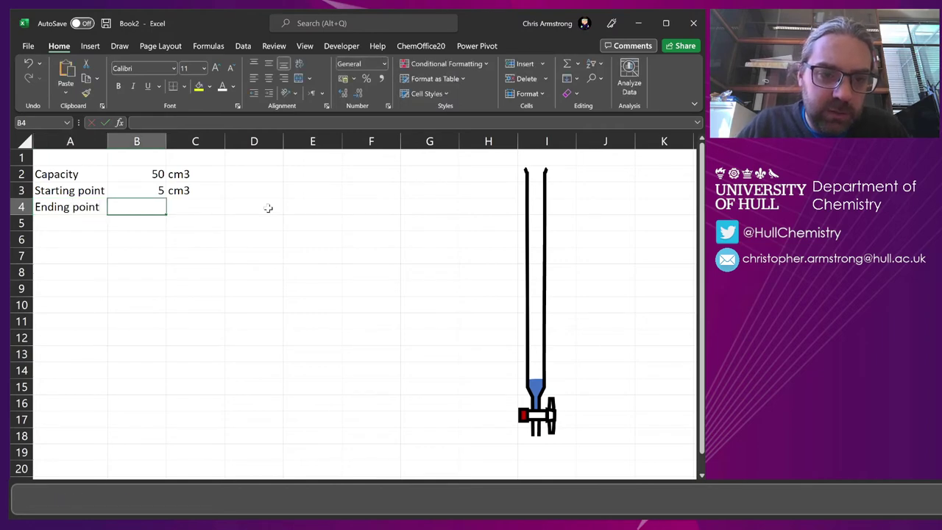
type("25")
key("Tab")
type("cm3")
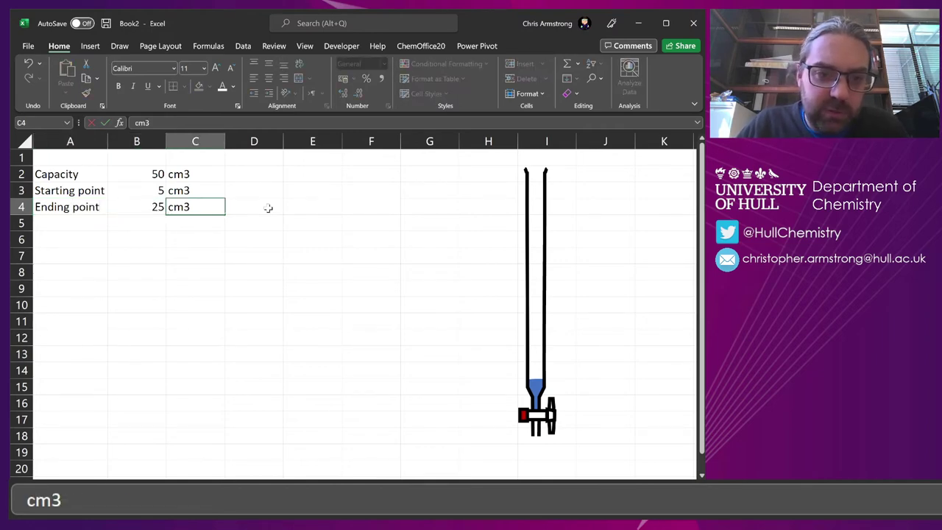
key("Down")
key("Left")
key("Left")
Add the Titre row with formula =B4-B3 and a cm3 unit
type("Titre")
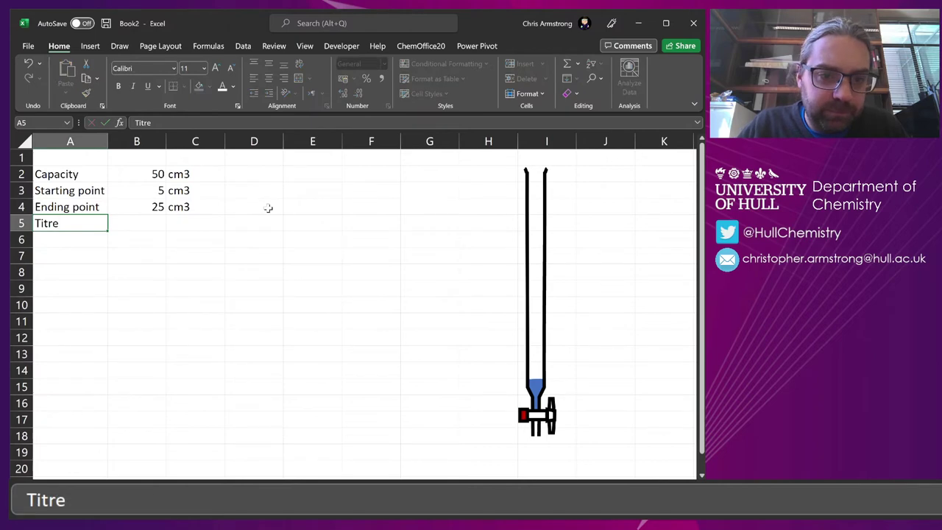
key("Tab")
type("=B4-")
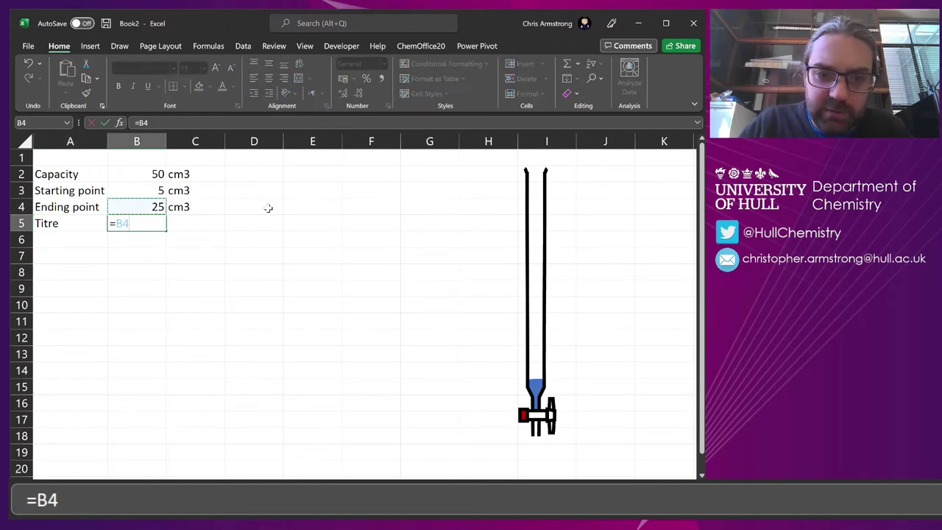
key("Up")
key("Up")
key("Return")
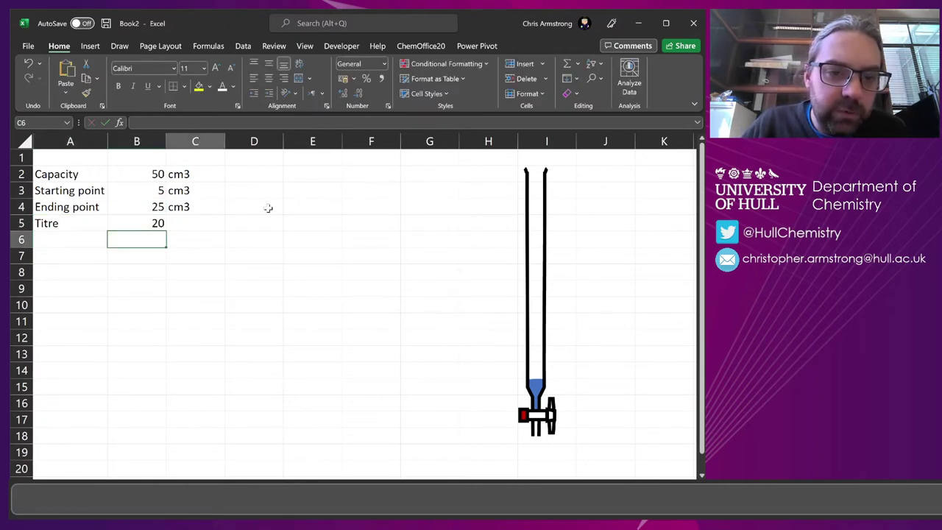
key("Right")
key("Up")
key("ctrl+d")
left_click(213, 266)
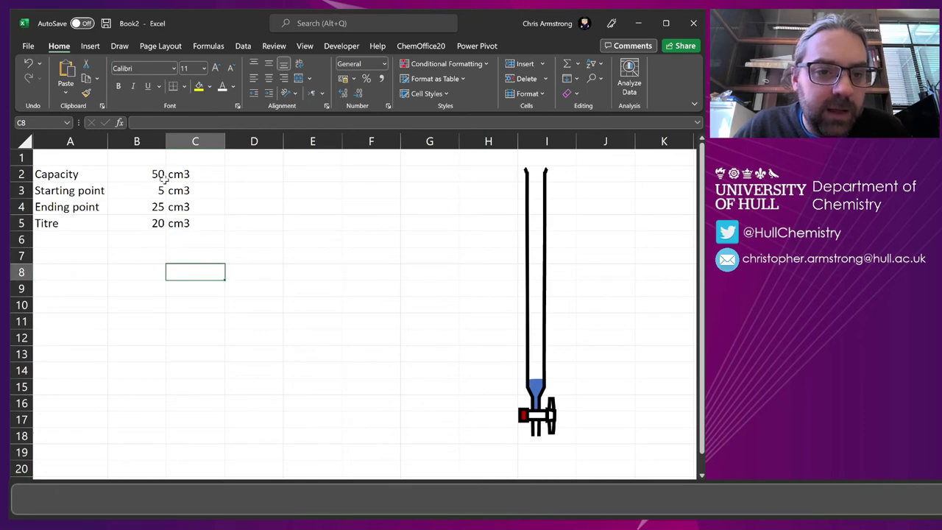
Apply the orange Accent2 cell style to B2:B5
left_click(161, 177)
left_click_drag(162, 176, 143, 220)
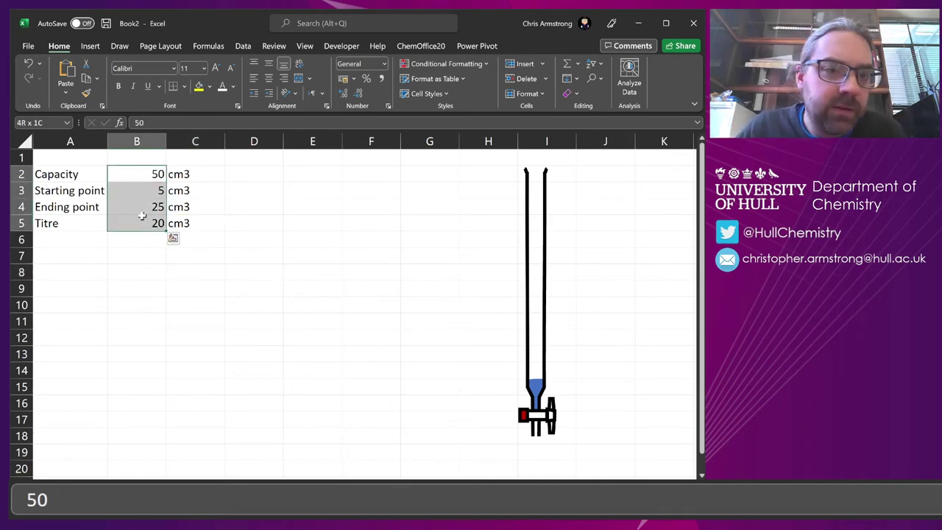
left_click(445, 100)
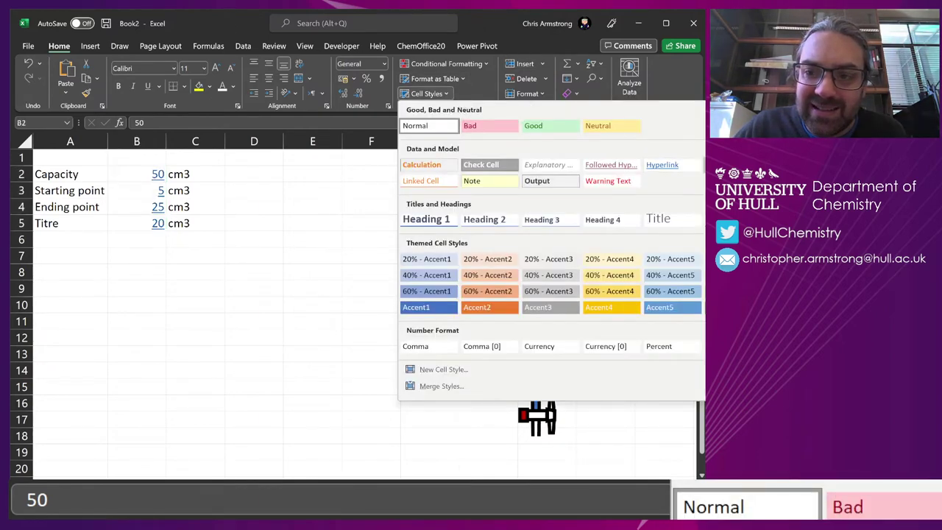
left_click(487, 291)
left_click(279, 206)
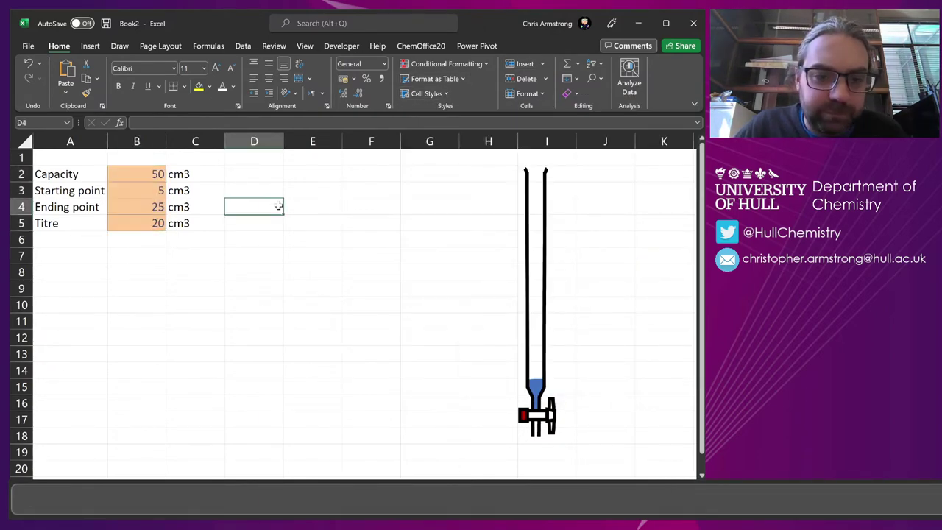
Clear the B2:B5 values as a test, then undo to restore them
left_click_drag(147, 177, 151, 225)
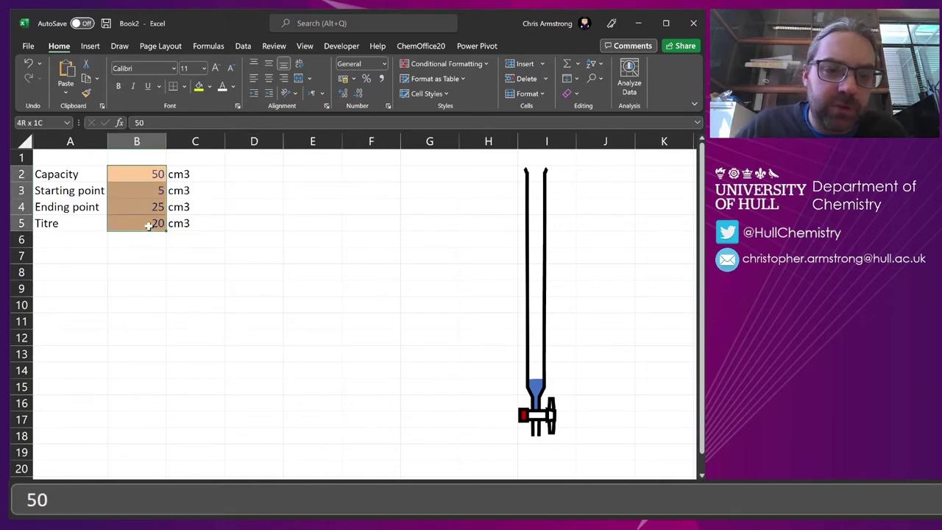
key("Delete")
left_click(159, 225)
key("ctrl+z")
left_click(294, 191)
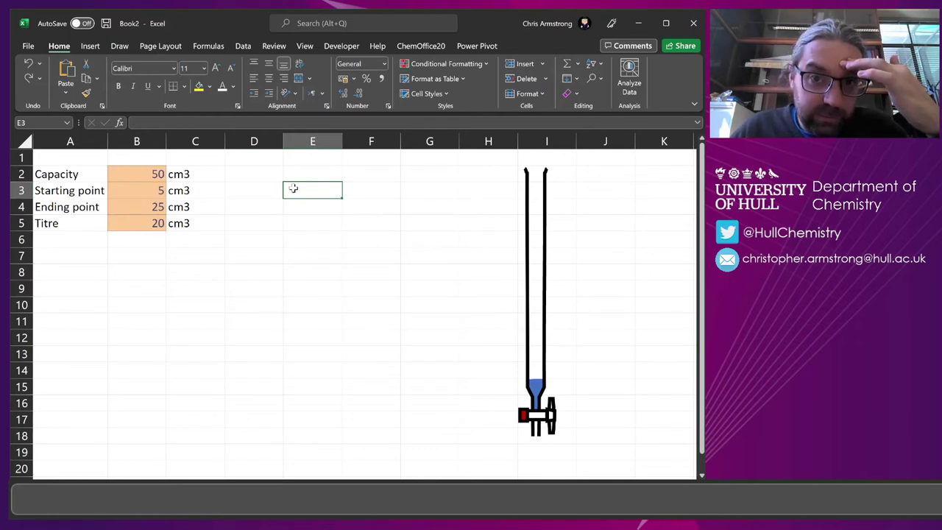
left_click_drag(139, 176, 143, 221)
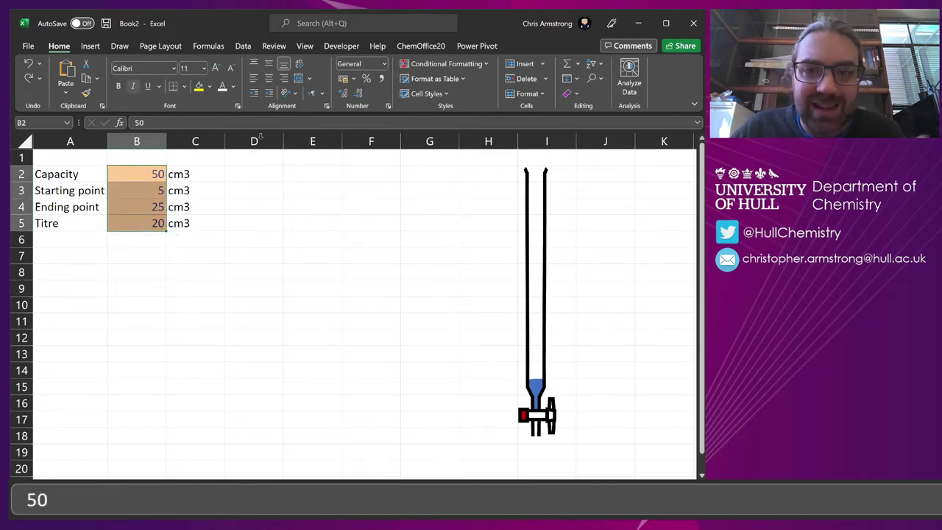
left_click(273, 175)
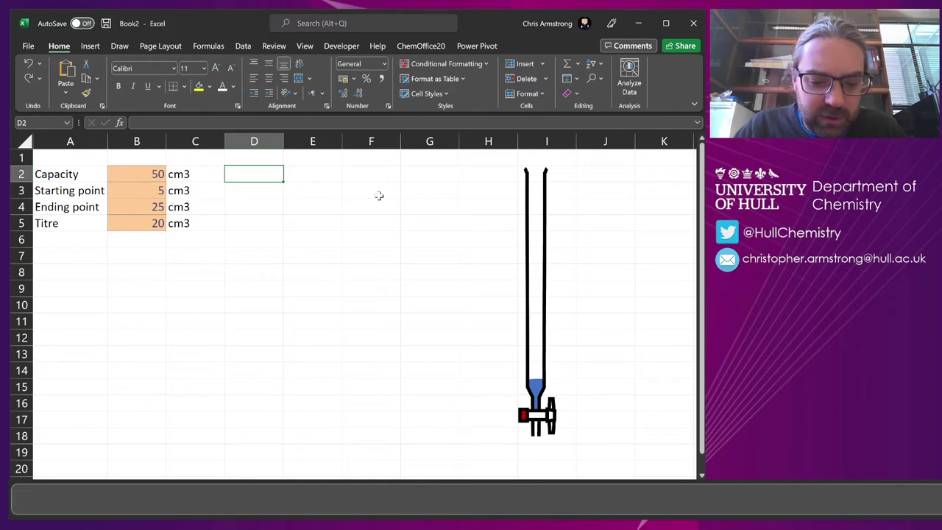
Label D2:D4 Remaining, Used and Air with cm3 units in F2:F4
type("Remaining")
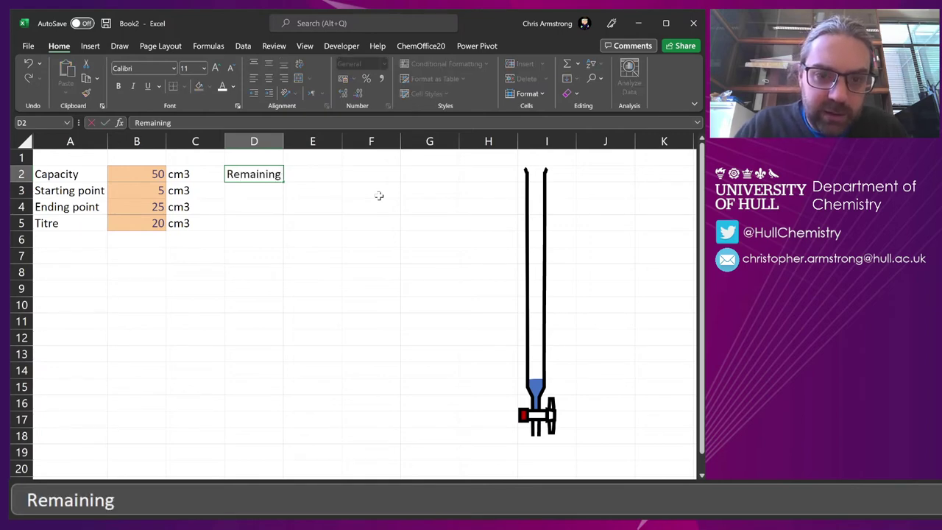
key("Return")
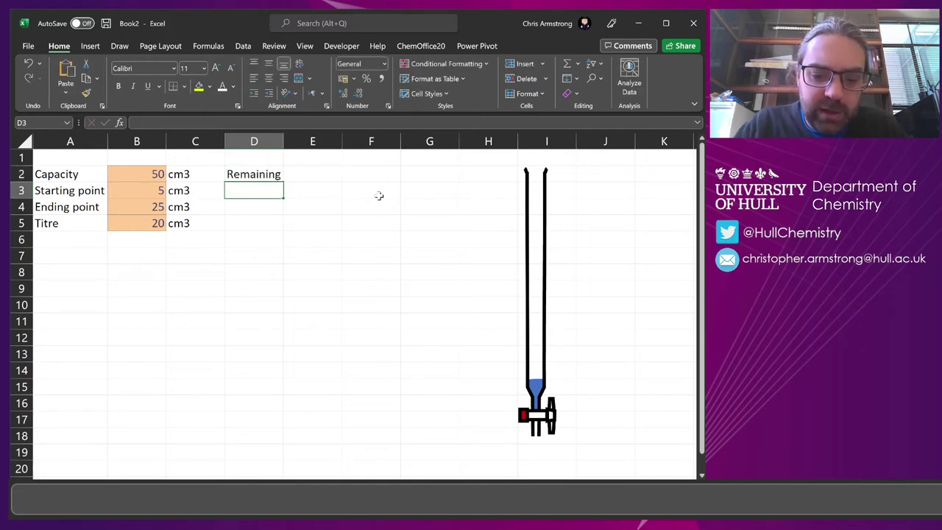
type("Used")
key("Return")
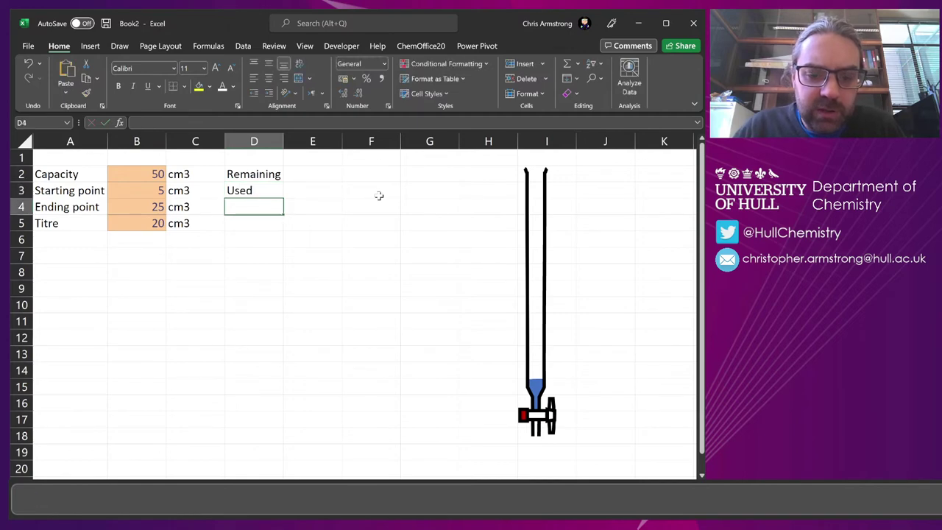
type("Air")
key("Tab")
key("Tab")
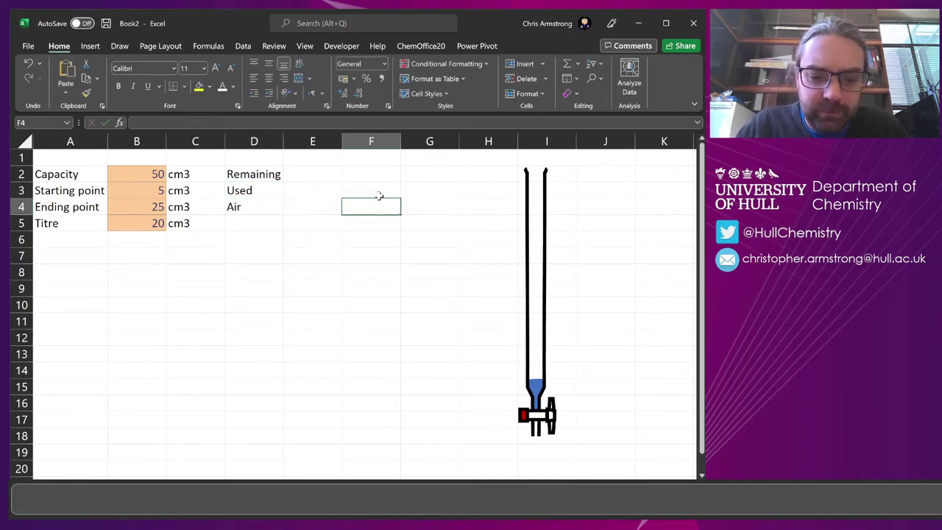
type("cm3")
key("Up")
type("cm3")
key("Up")
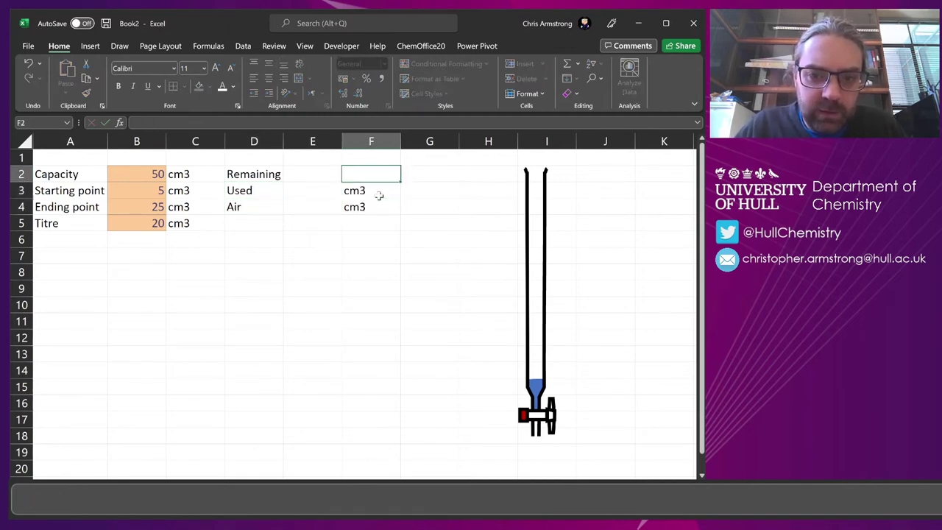
type("cm3")
key("Return")
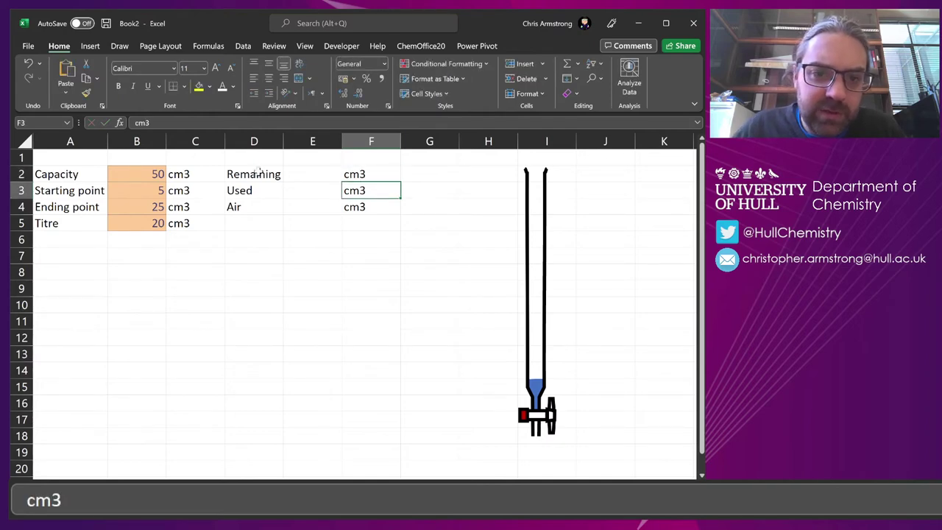
left_click_drag(258, 171, 389, 209)
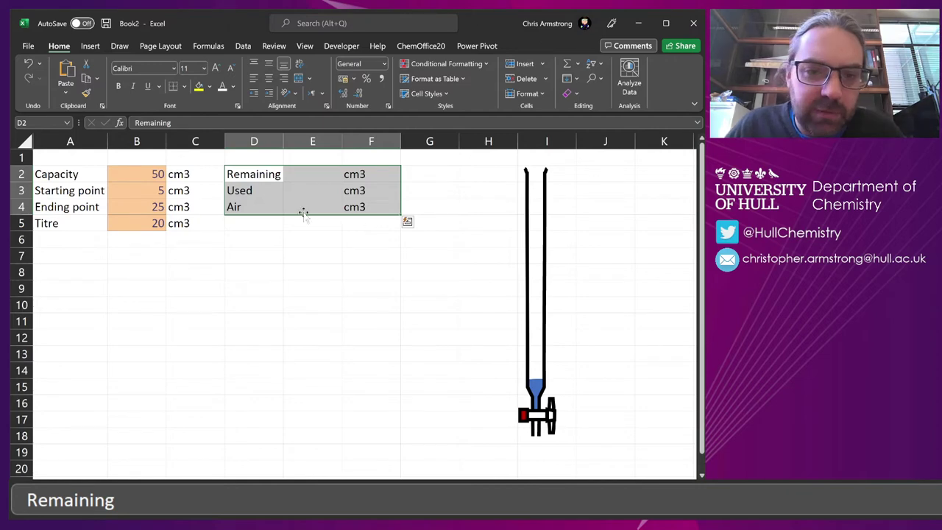
Enter =B4-B3 for Used in E3 and =B3 for Air in E4
left_click(312, 172)
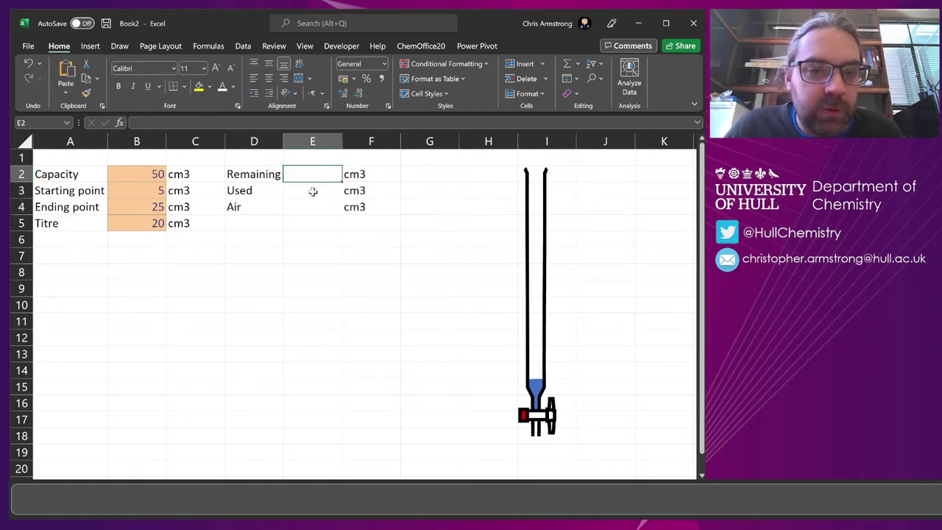
left_click(313, 191)
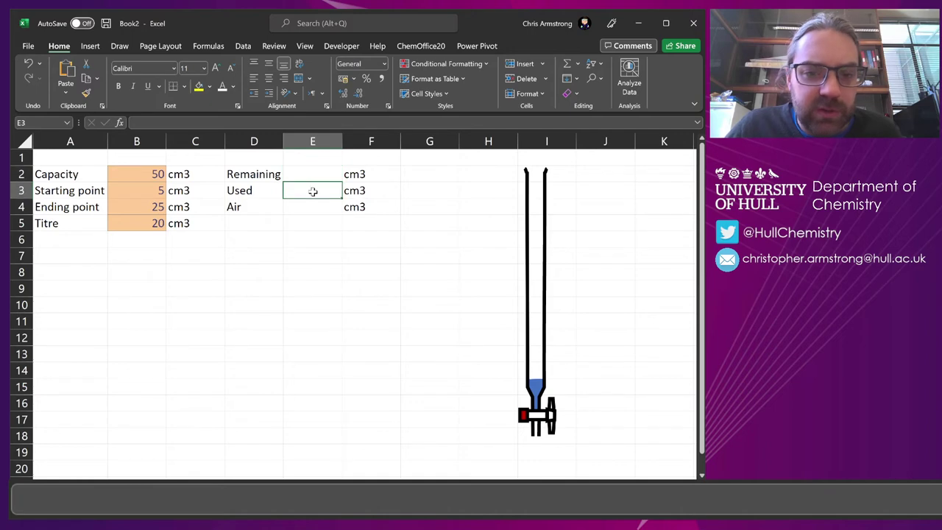
type("=")
left_click(137, 207)
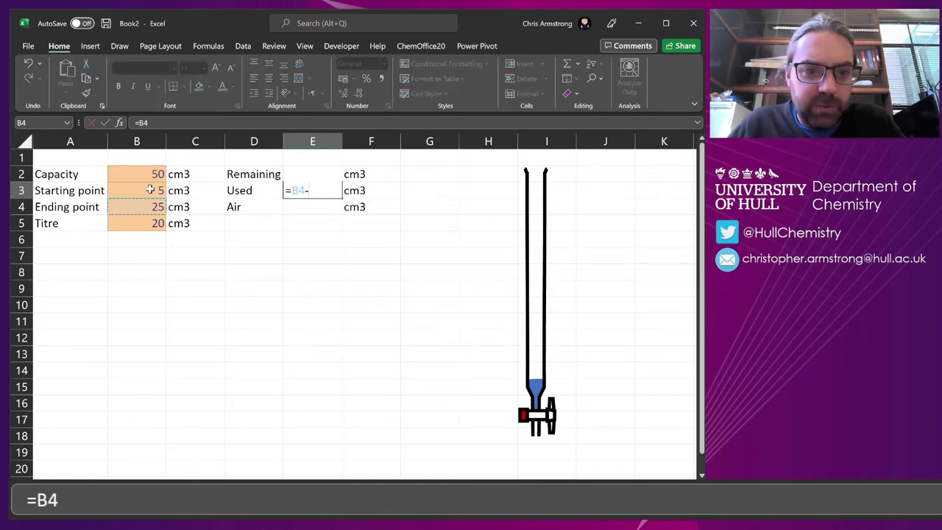
type("-")
left_click(151, 188)
key("Return")
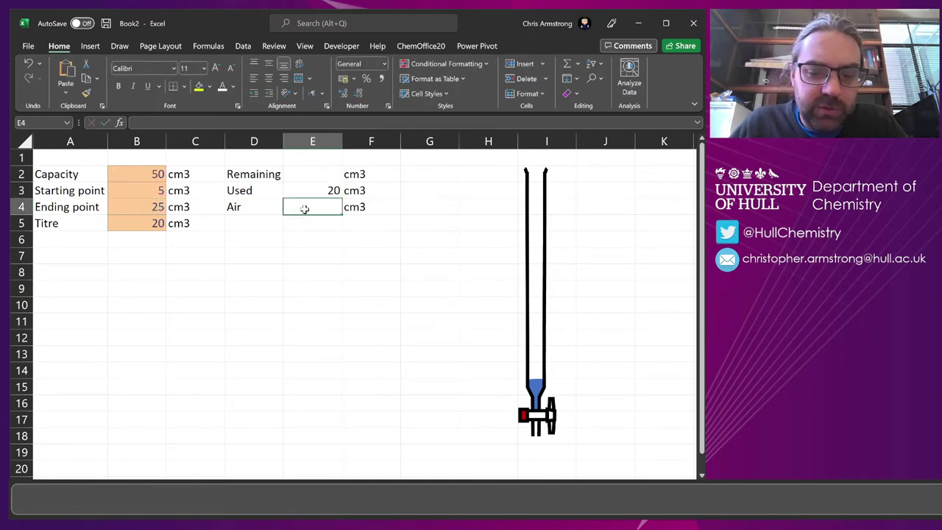
type("=")
left_click(158, 191)
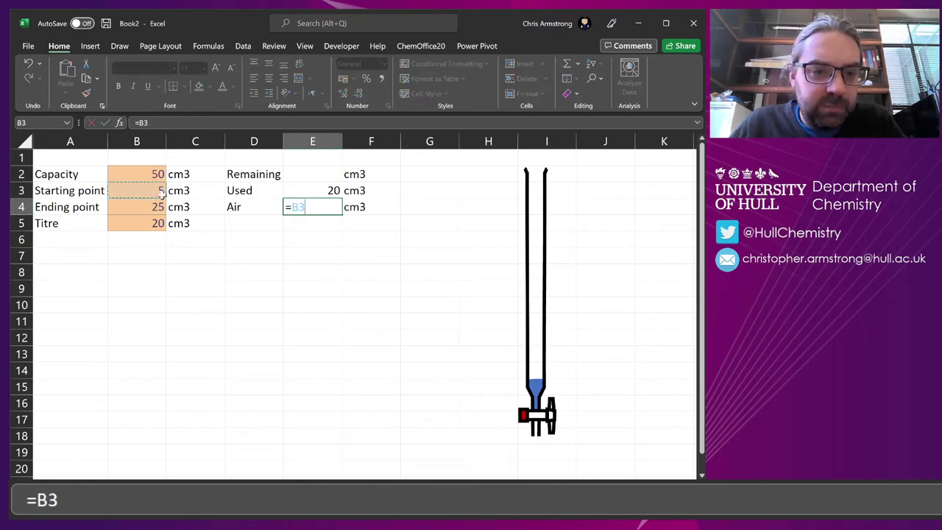
key("Return")
Enter =B2-B4 in E2 so Remaining shows 25
left_click(315, 175)
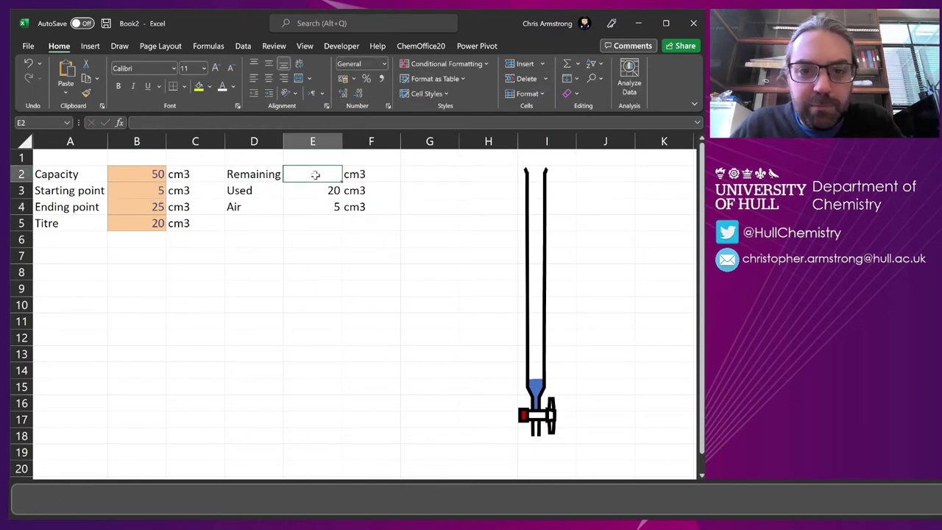
type("=")
left_click(157, 174)
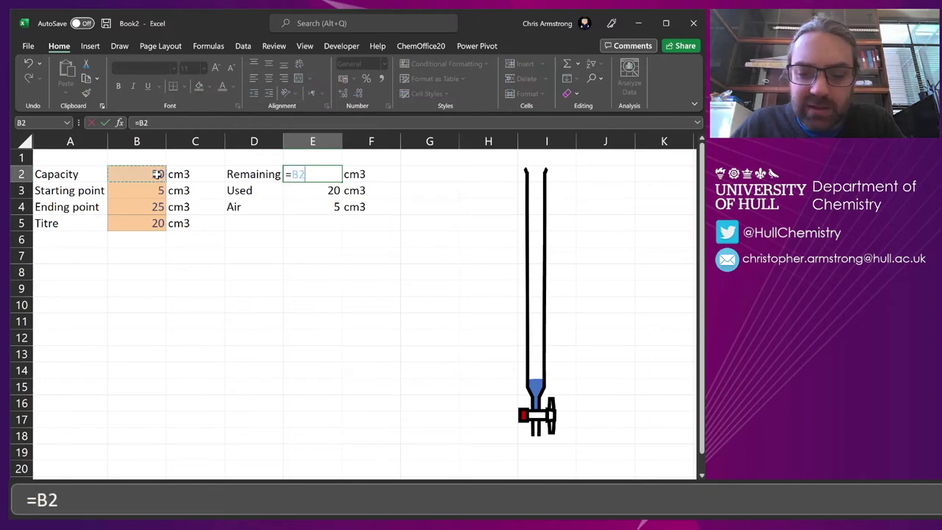
type("-")
left_click(157, 207)
key("Return")
left_click_drag(326, 176, 326, 204)
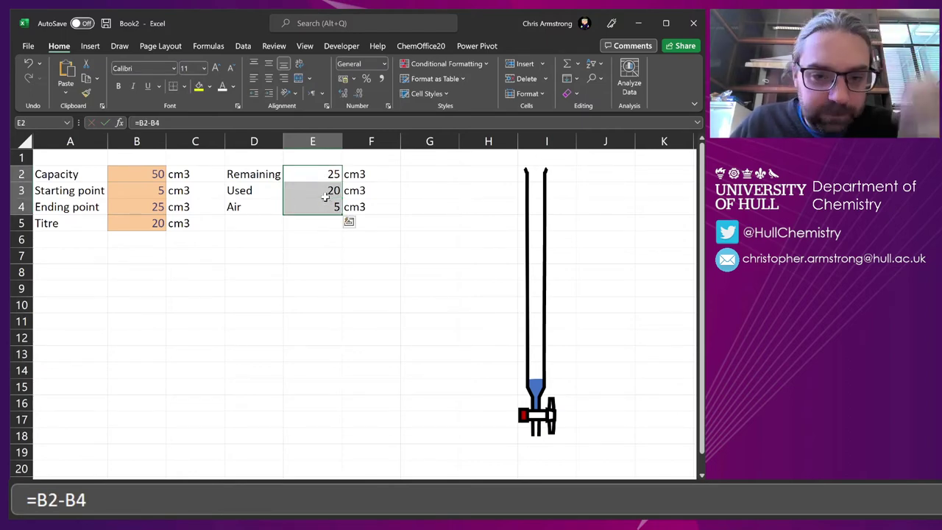
left_click(314, 173)
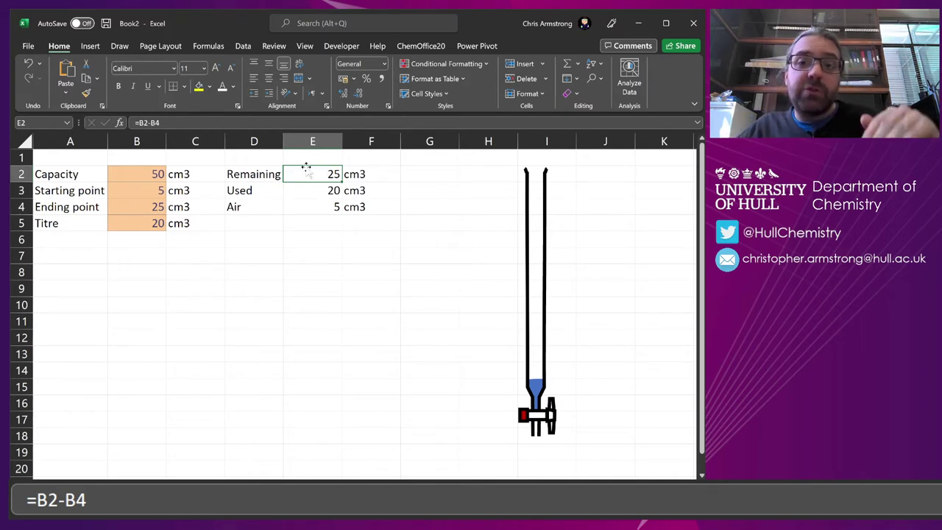
Change the ending point to 20 and the capacity to 25
left_click(141, 207)
type("20")
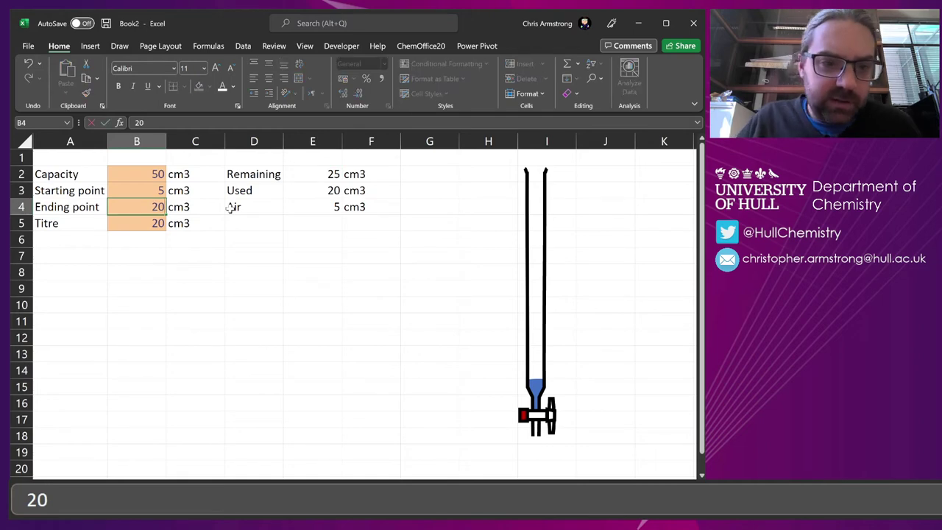
left_click(201, 243)
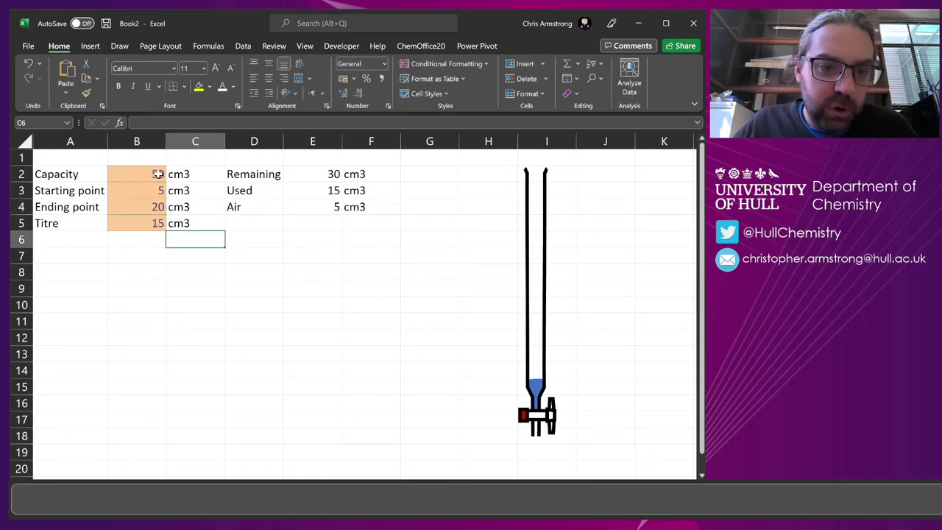
left_click(157, 174)
type("25")
key("Return")
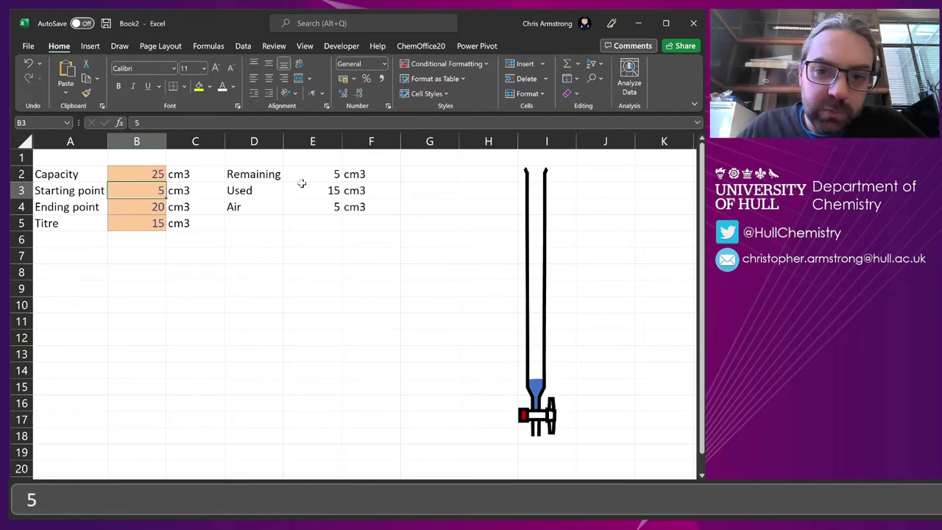
Rewrite the Remaining formula in E2 as (B2-B4)/B2, giving 0.2
left_click_drag(318, 175, 324, 207)
left_click(324, 181)
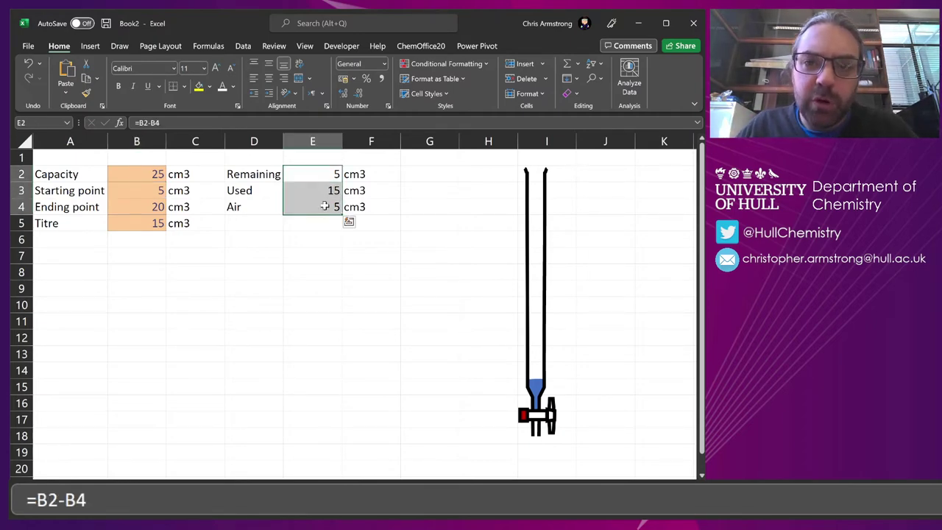
scroll(317, 183, "down", 1)
left_click(290, 167)
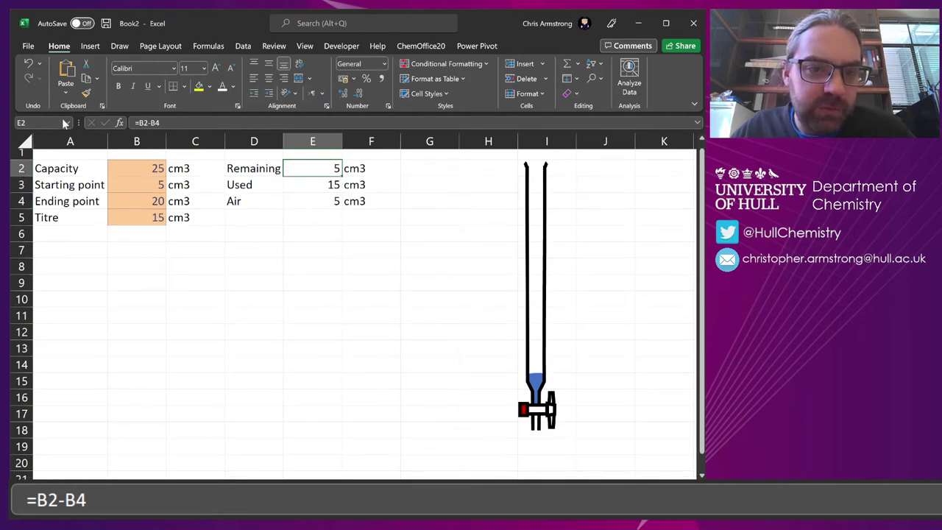
left_click(138, 122)
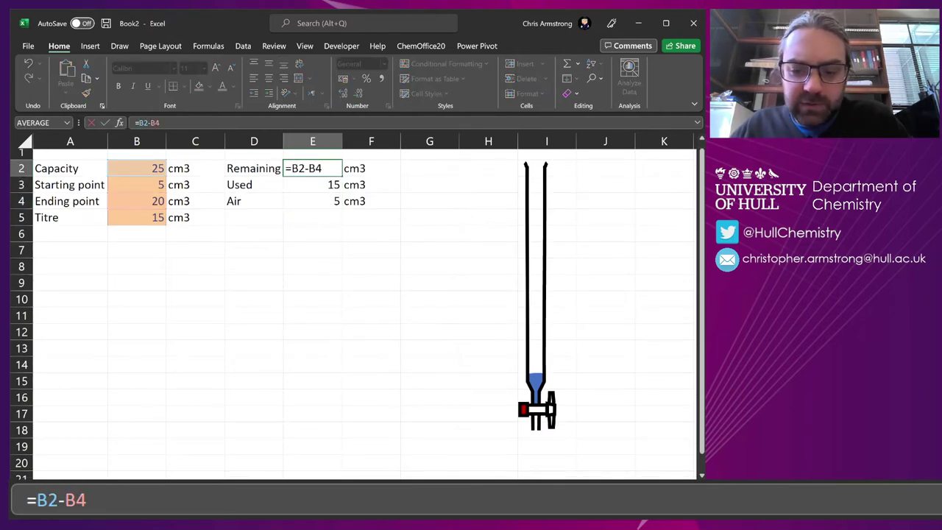
type("(")
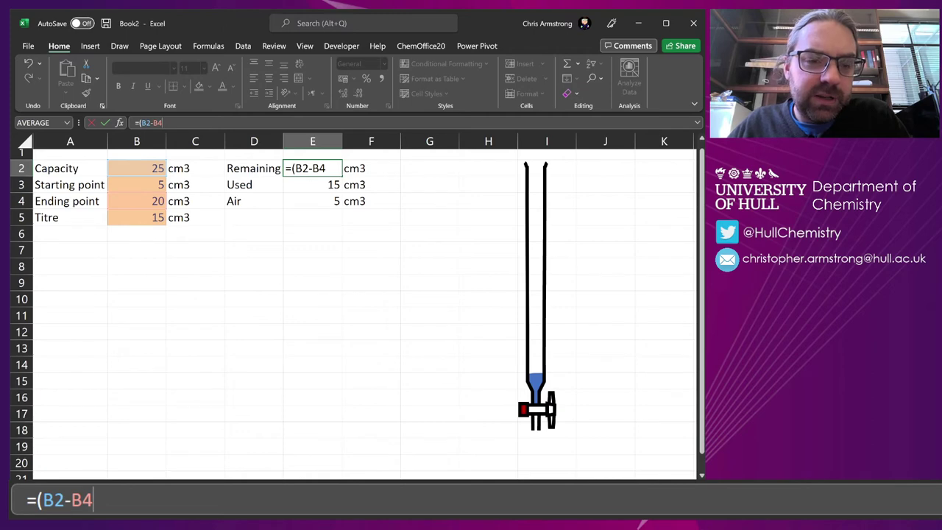
type(")")
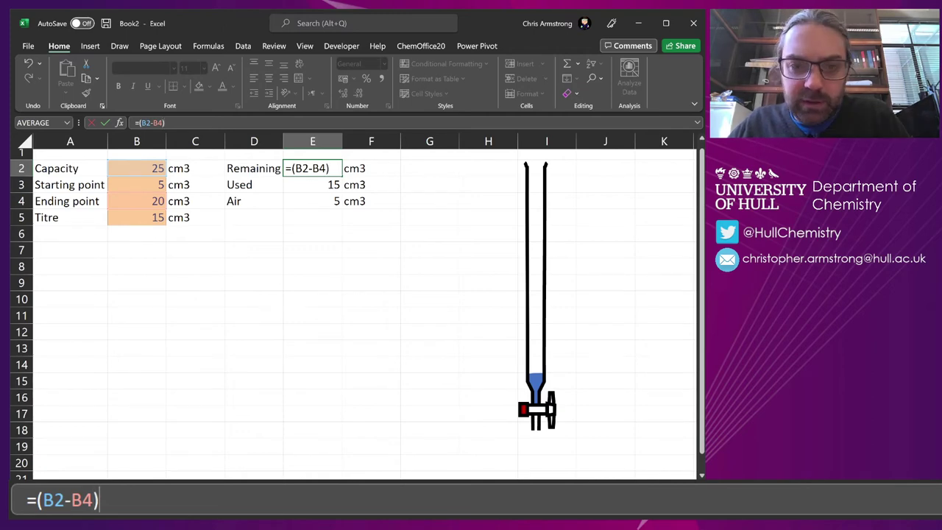
type("/")
left_click(131, 168)
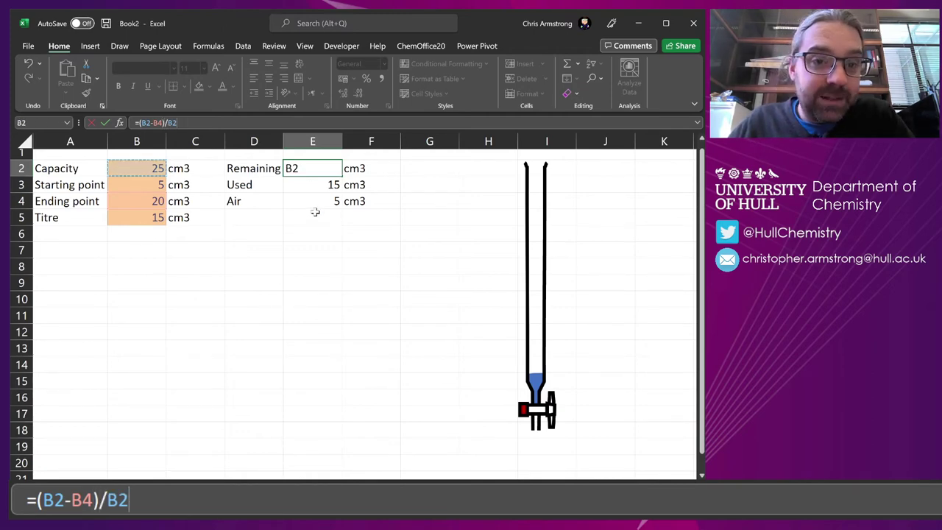
key("Return")
Divide the Used and Air formulas by B2, giving 0.6 and 0.2
left_click(140, 123)
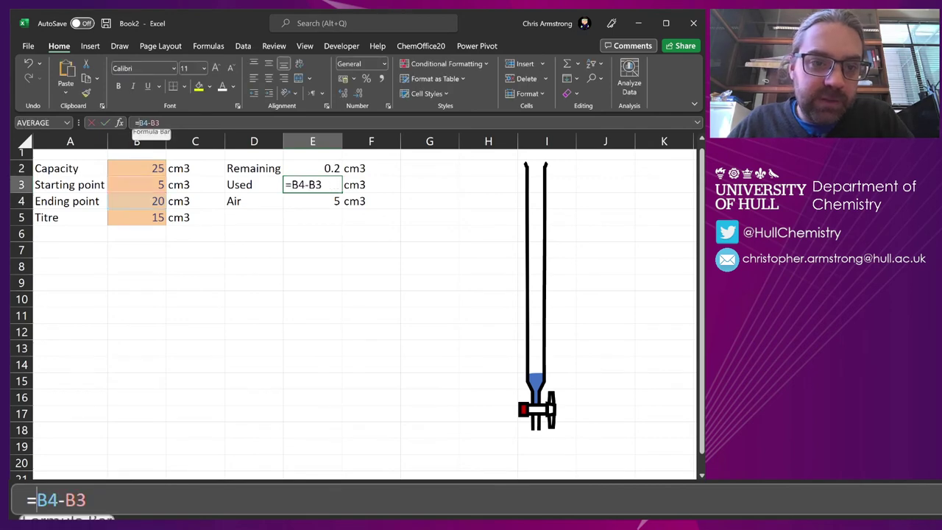
type("(")
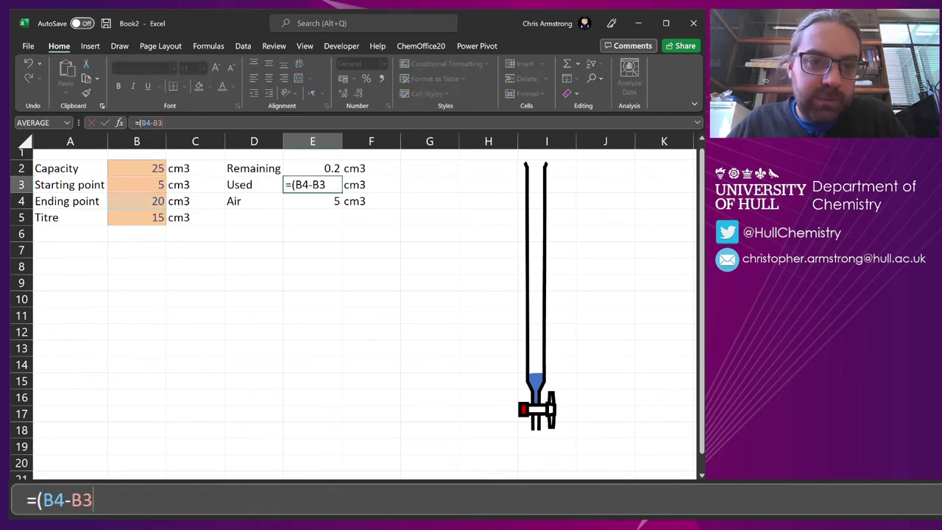
type(")/")
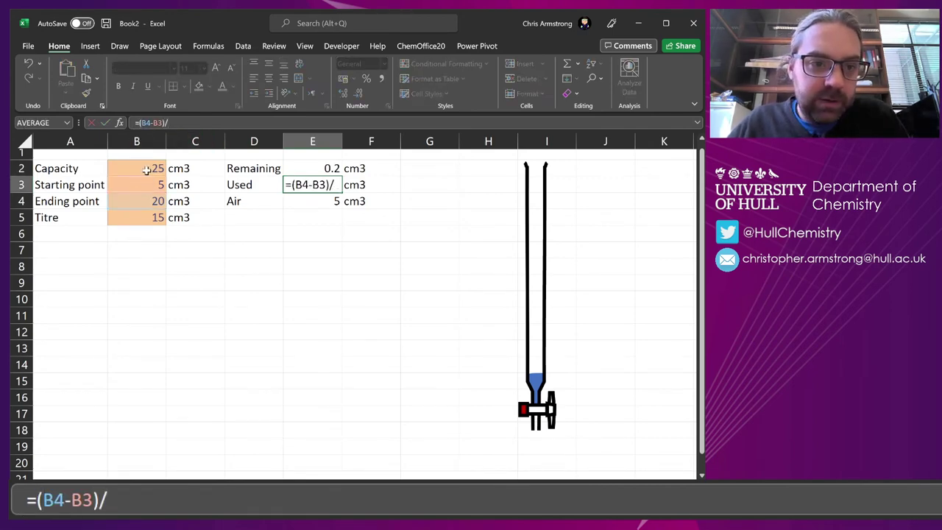
left_click(146, 168)
key("Return")
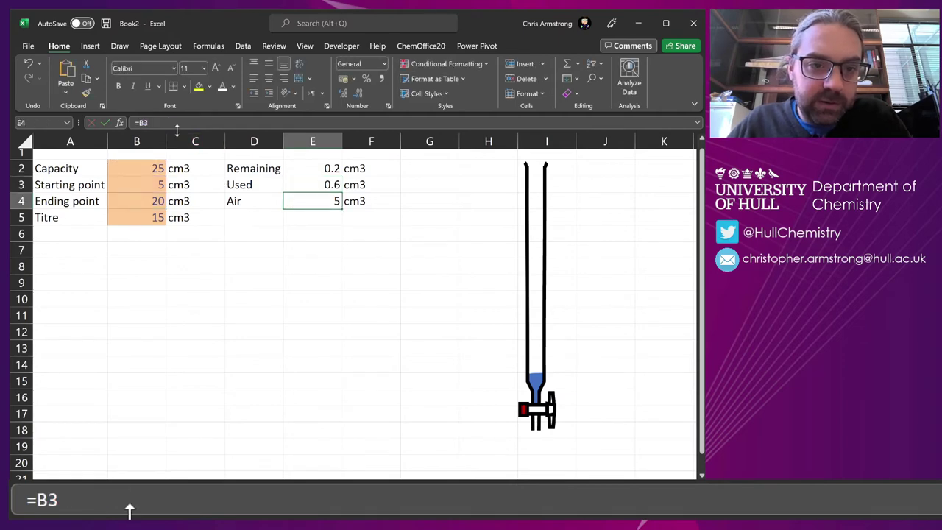
left_click(183, 122)
type("/B2")
key("Return")
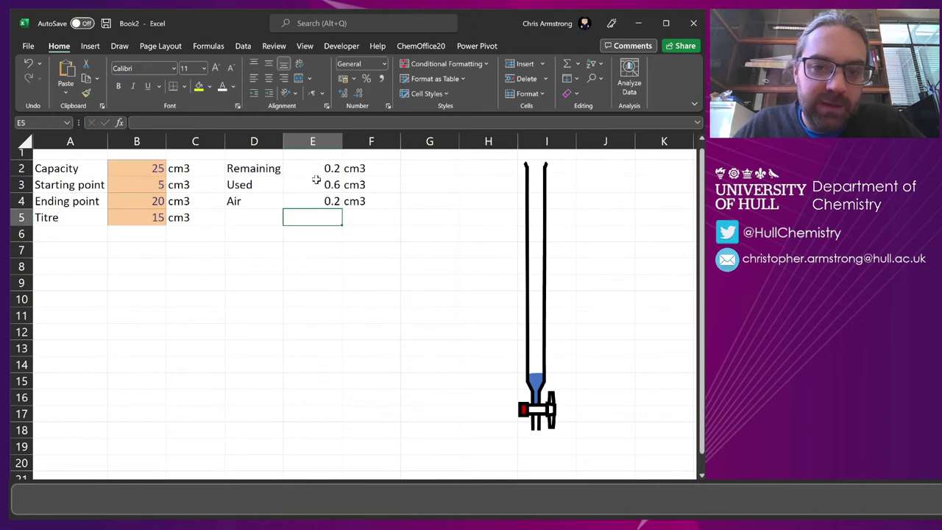
Set the capacity in B2 to 50 and check the E2:E4 results
left_click_drag(316, 169, 317, 208)
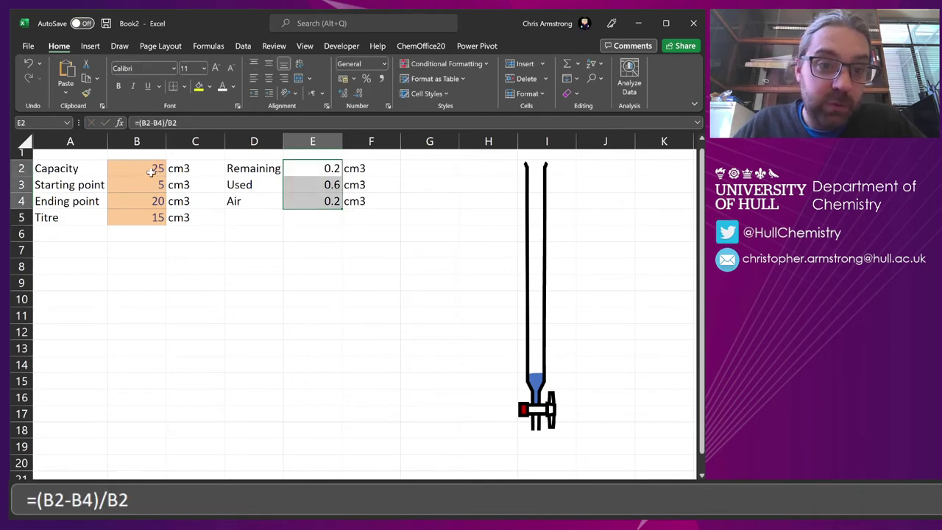
left_click(152, 174)
type("50")
key("Return")
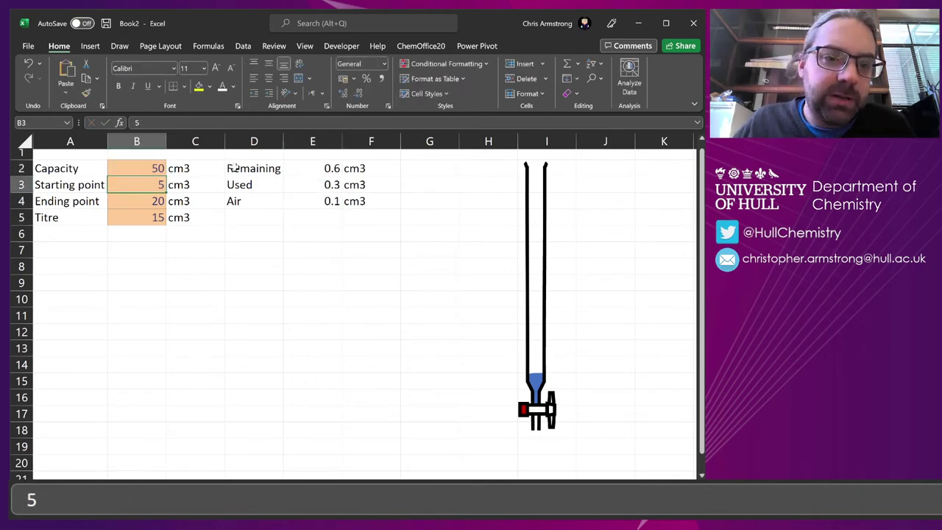
left_click_drag(305, 175, 309, 203)
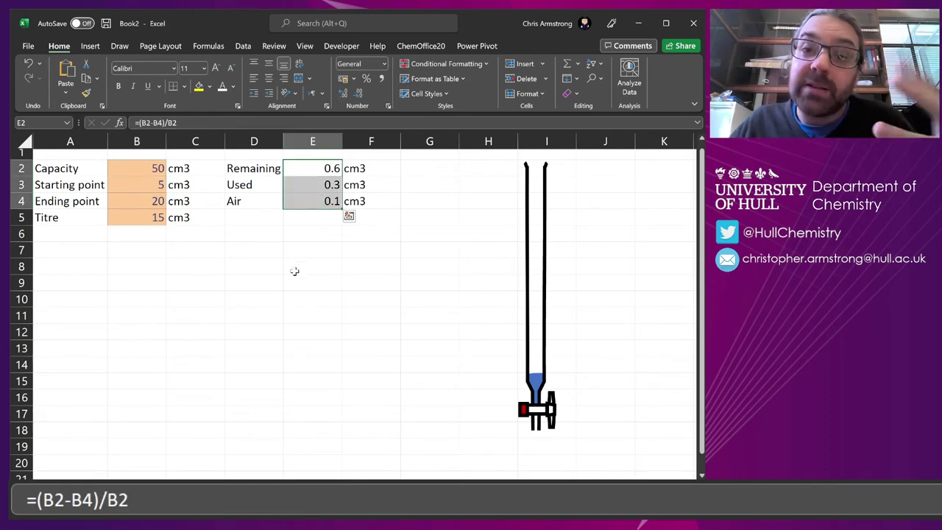
left_click(295, 270)
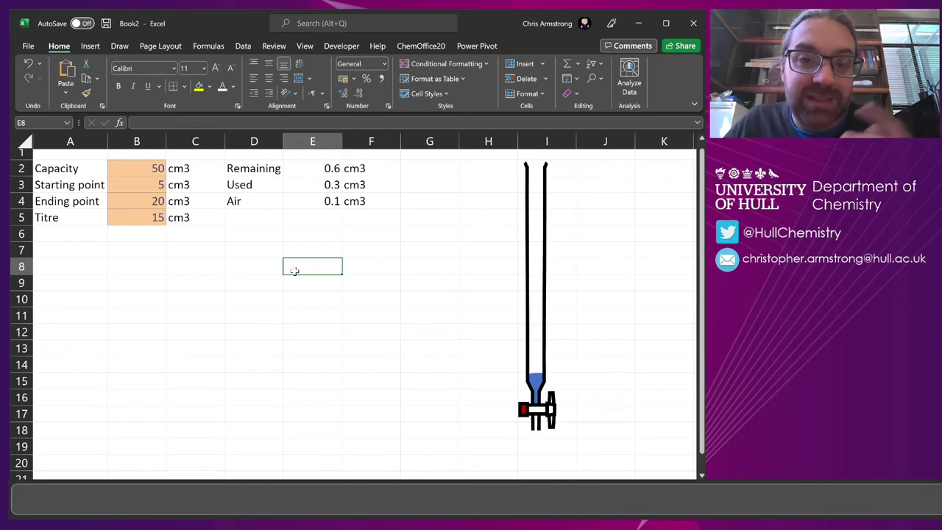
Try a capacity of 100, then restore it to 50
left_click(157, 169)
type("100")
key("Return")
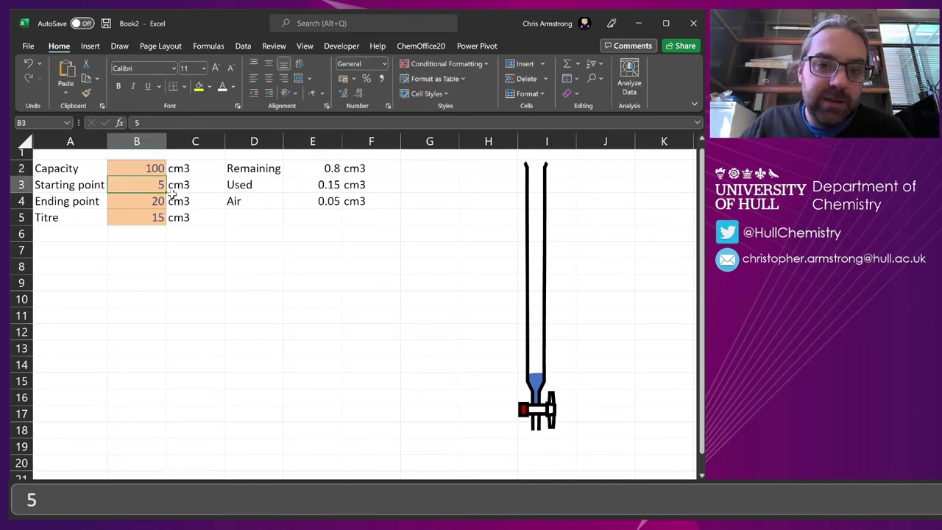
left_click(143, 168)
type("50")
key("Return")
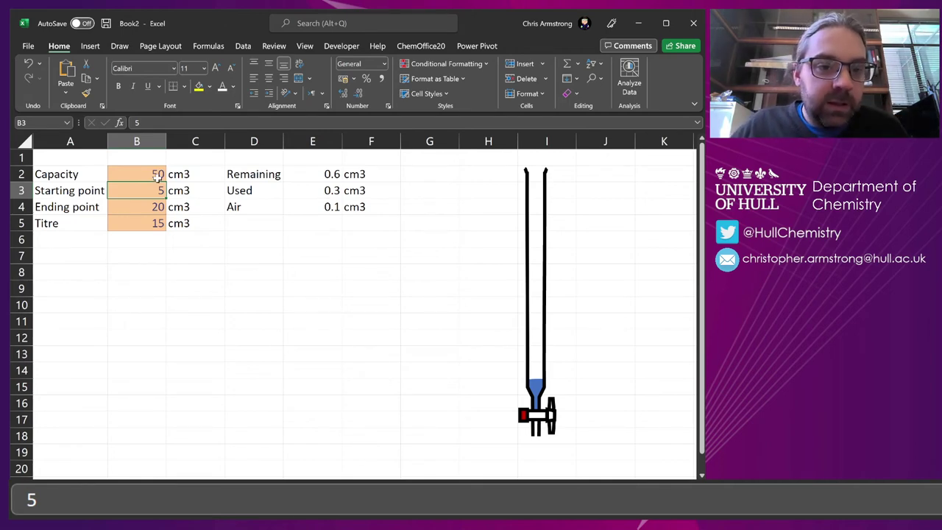
Clear the capacity, starting point, ending point and titre values in B2:B5
left_click_drag(157, 177, 149, 226)
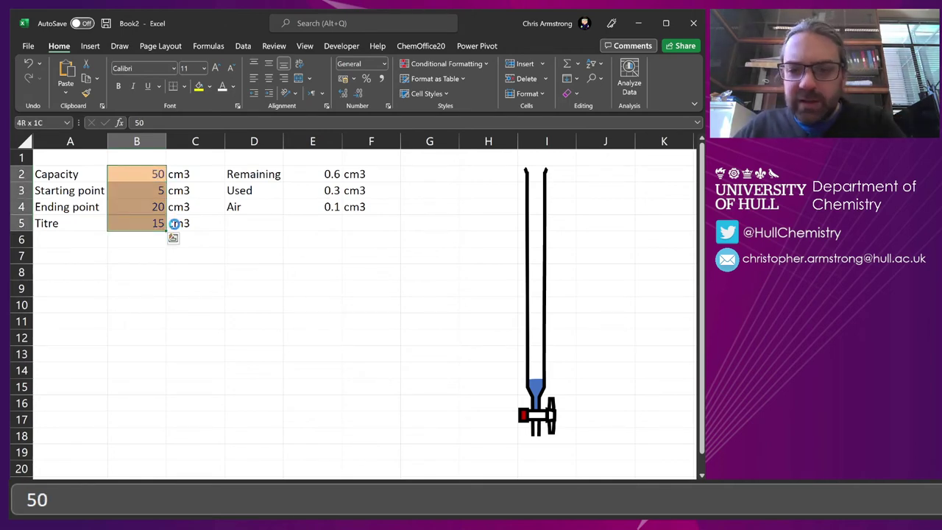
key("Delete")
left_click(261, 244)
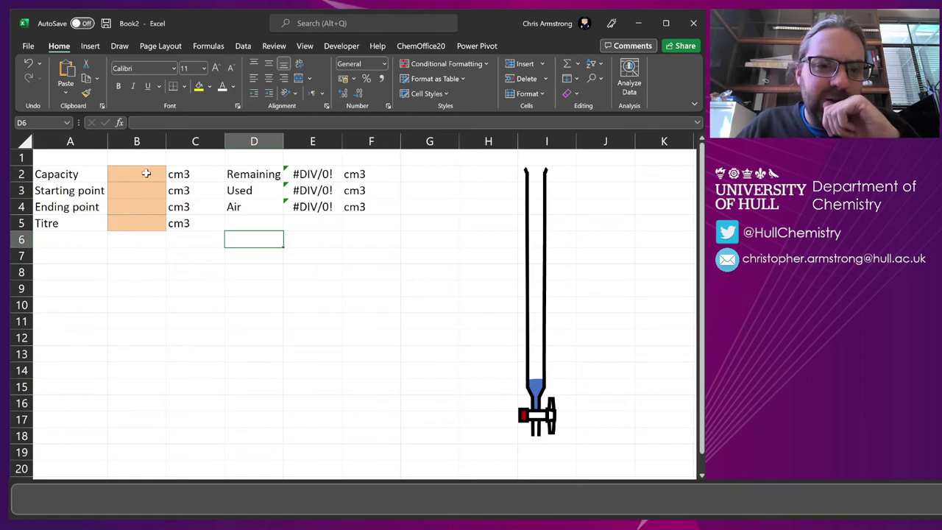
Enter capacity 50 and starting point 5, then inspect the Used formula in E3
left_click(146, 173)
type("50")
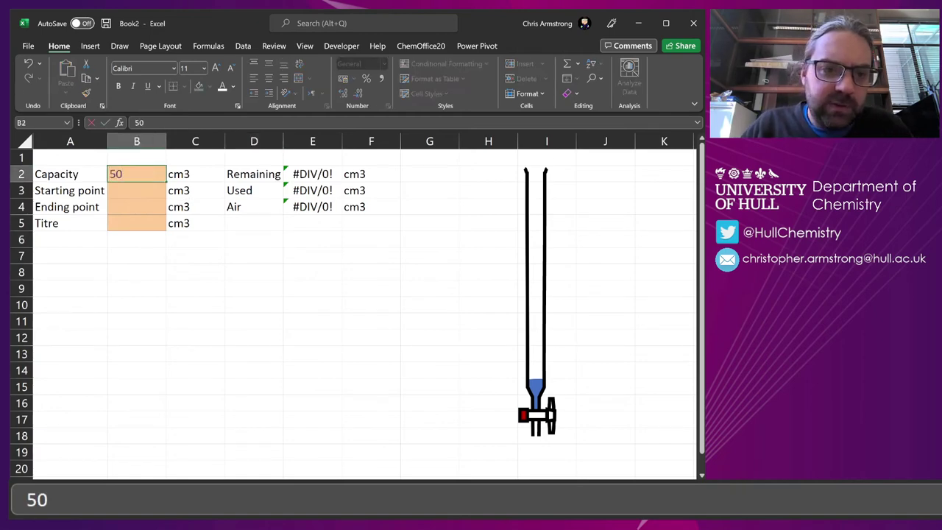
key("Return")
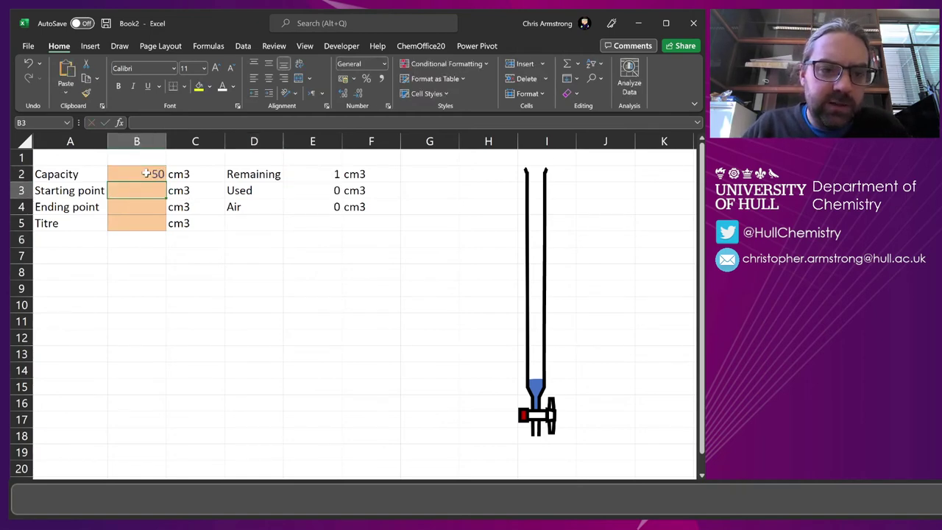
type("5")
key("Return")
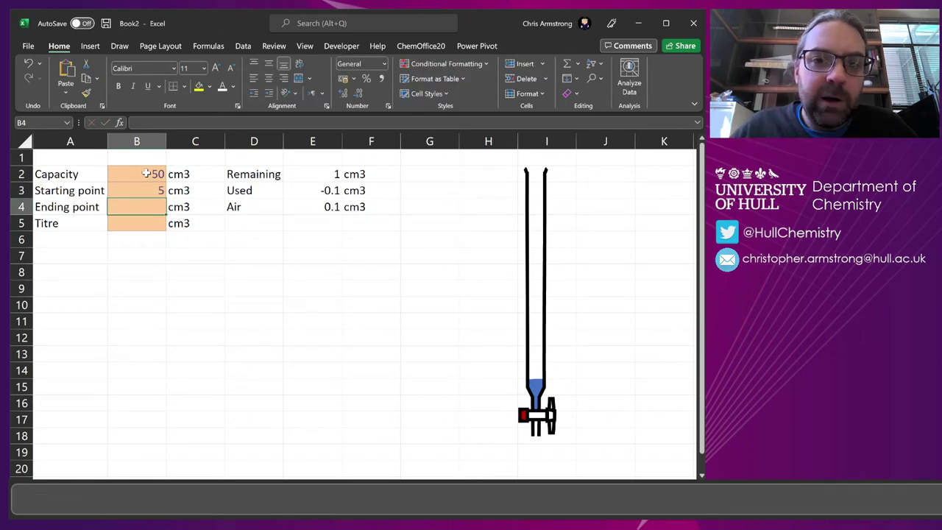
left_click(329, 193)
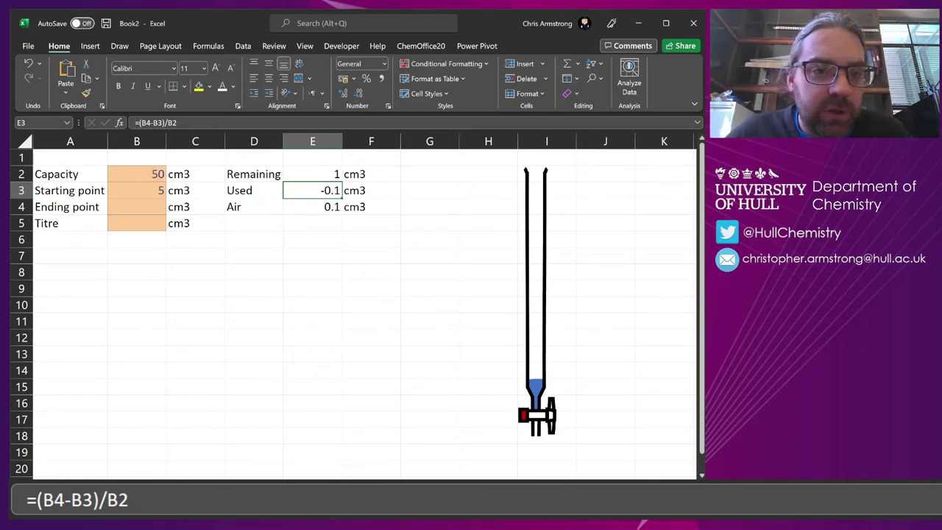
left_click(146, 123)
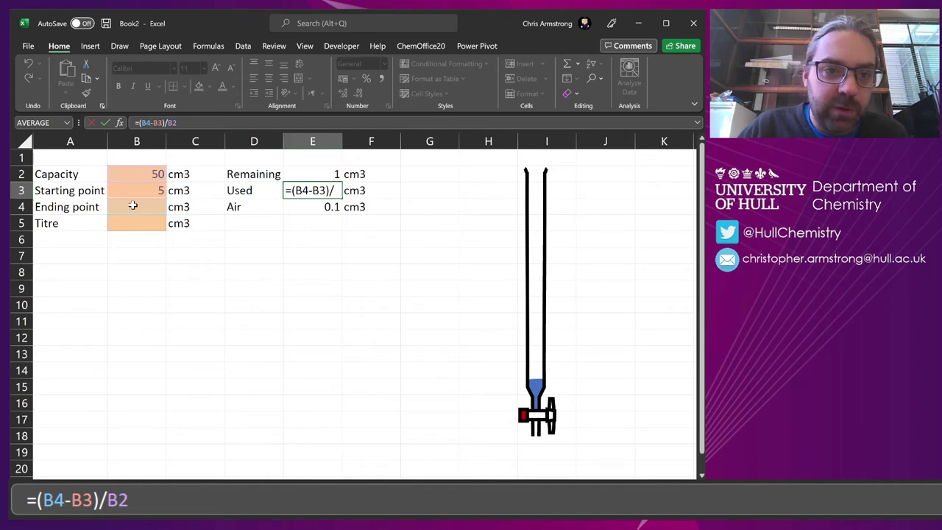
Change the Used formula in E3 to =(MAX(B3:B4)-B3)/B2
key("BackSpace")
key("BackSpace")
type("MAX()")
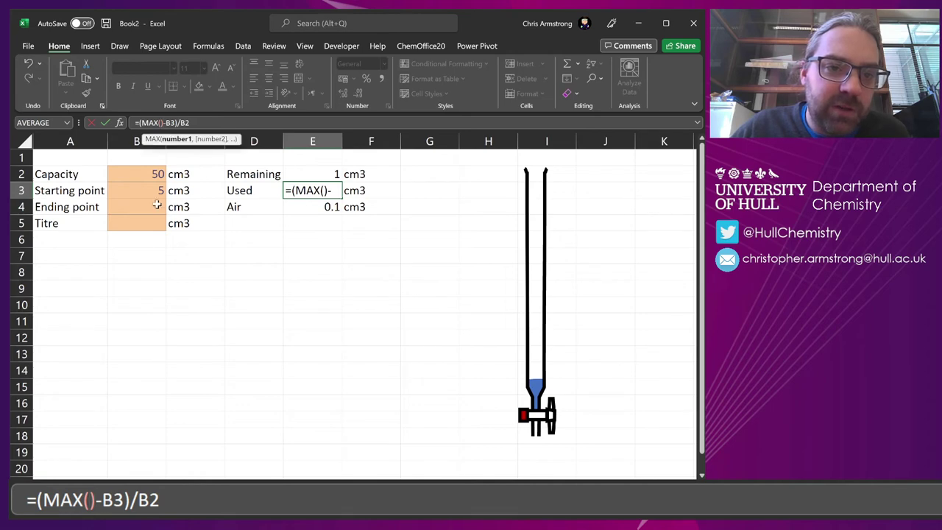
left_click_drag(143, 191, 143, 204)
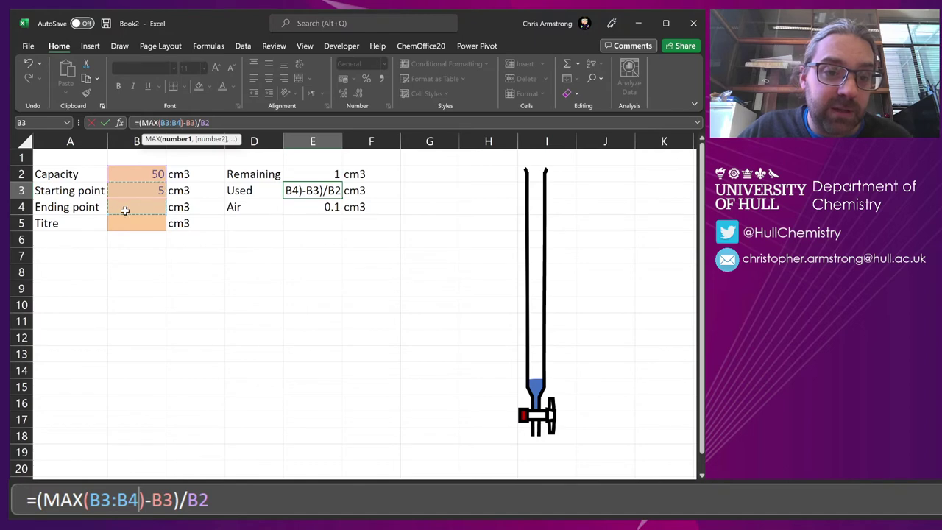
left_click(225, 494)
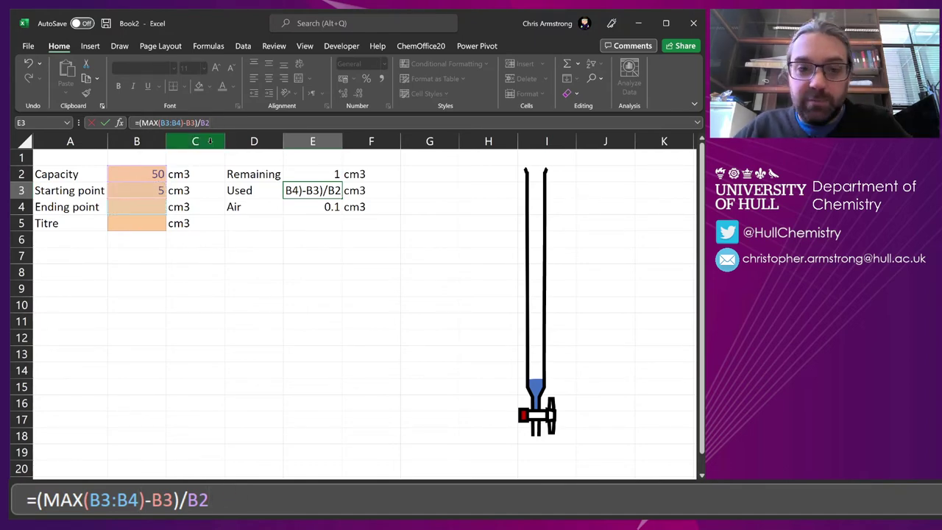
key("Return")
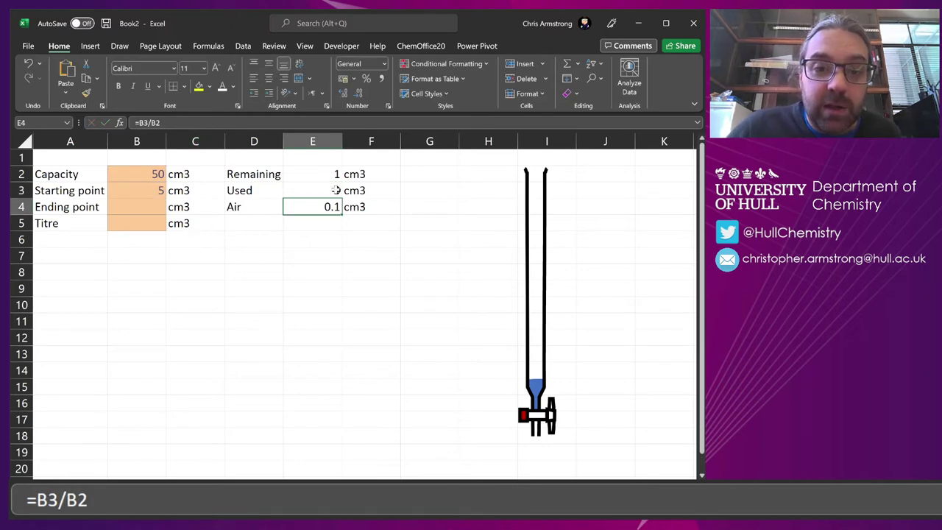
Test the revised Used formula with ending points of 3 and then 15 in B4
key("Up")
key("Left")
key("Left")
key("Left")
key("Down")
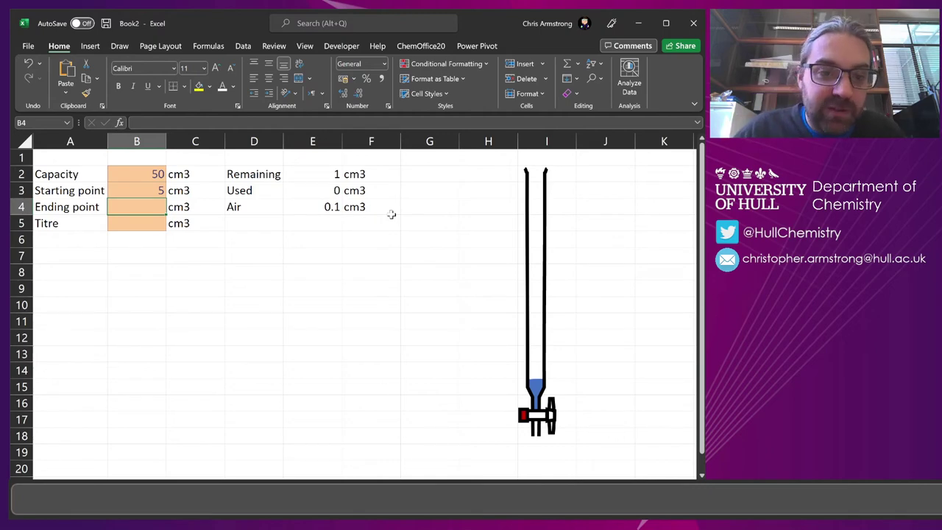
type("3")
key("Return")
key("Up")
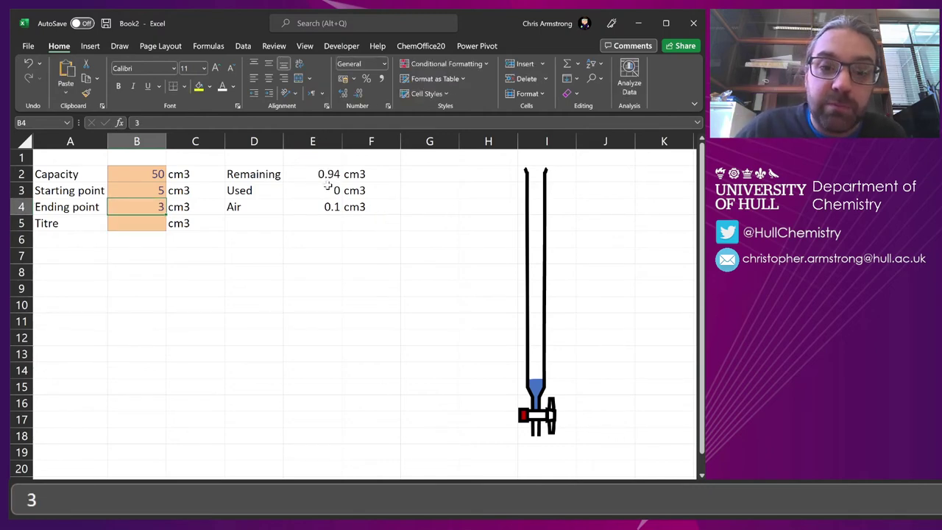
left_click(329, 187)
key("Left")
key("Left")
key("Left")
key("Down")
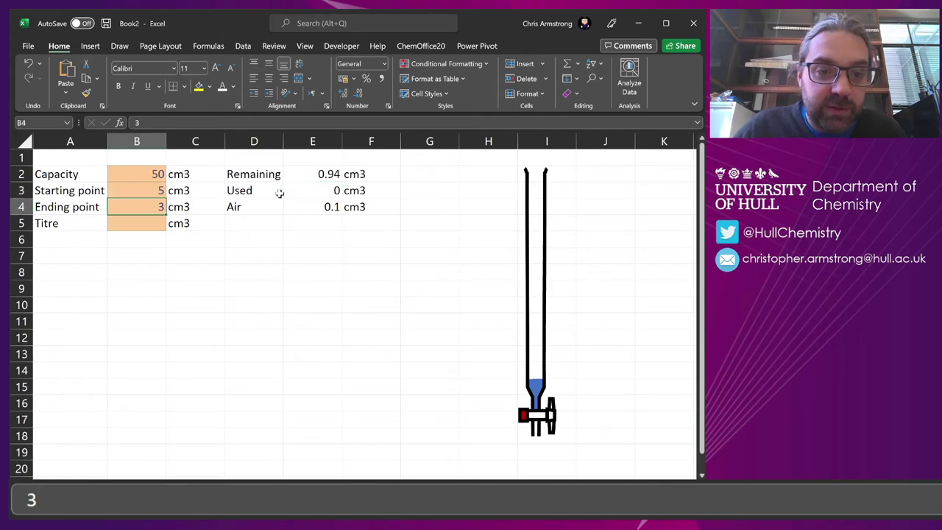
type("15")
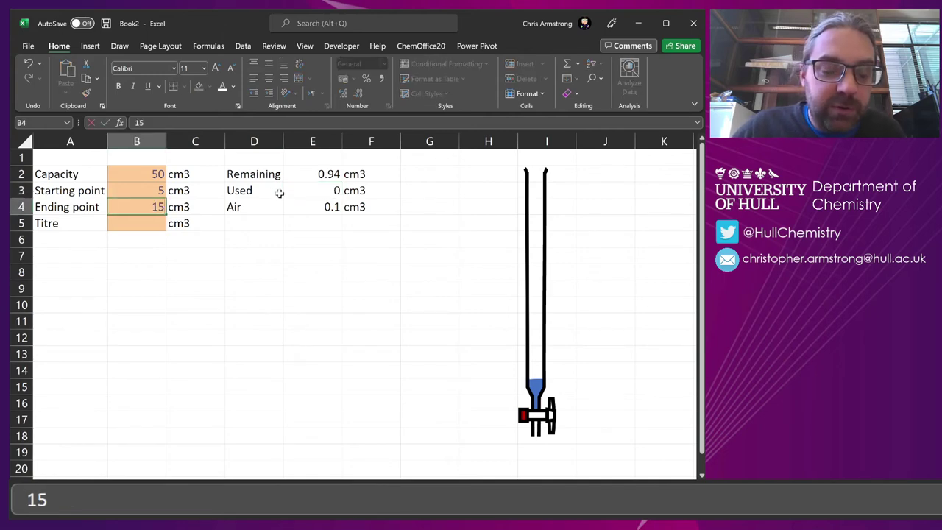
key("Return")
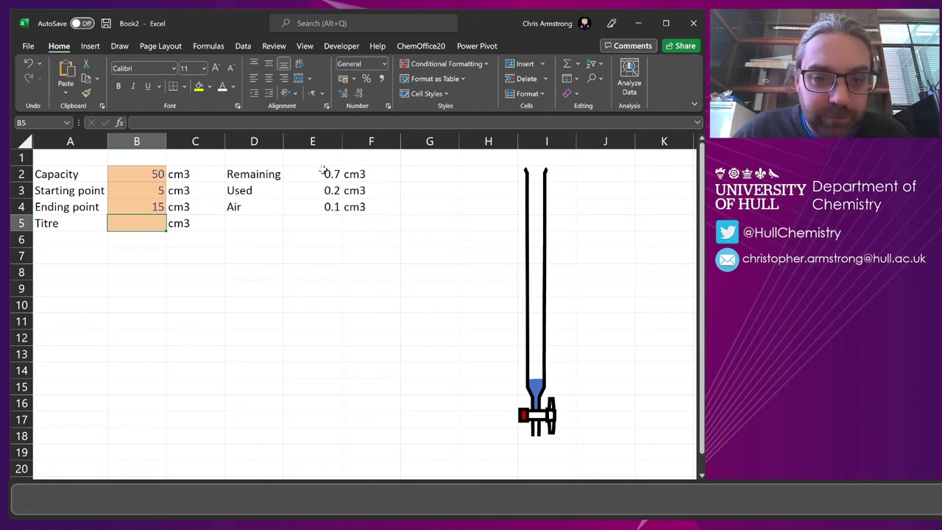
left_click(156, 208)
Clear the ending point and make Remaining in E2 calculate =1-E3-E4
key("Delete")
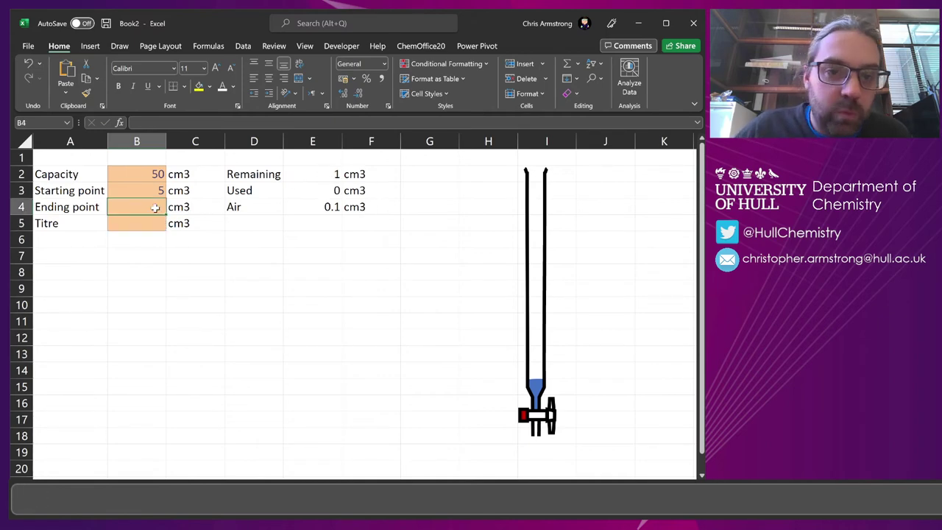
left_click(307, 174)
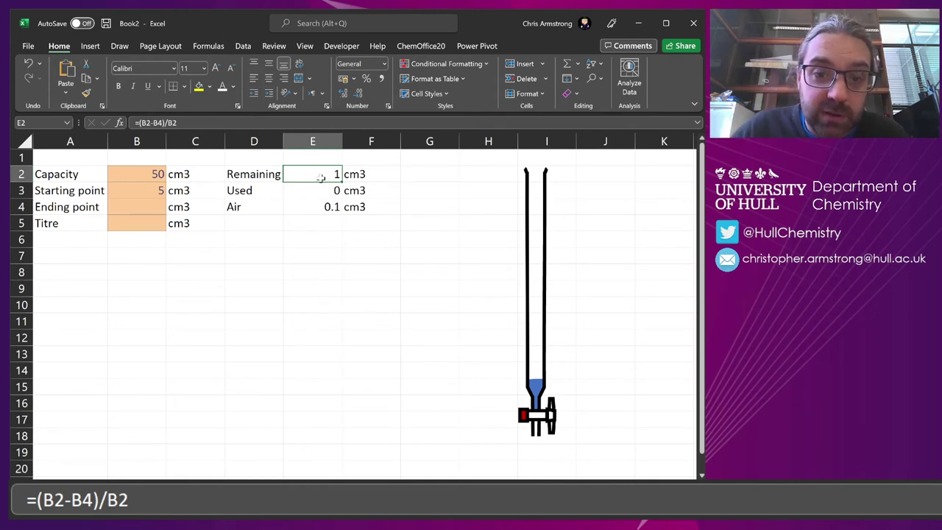
left_click_drag(321, 177, 321, 207)
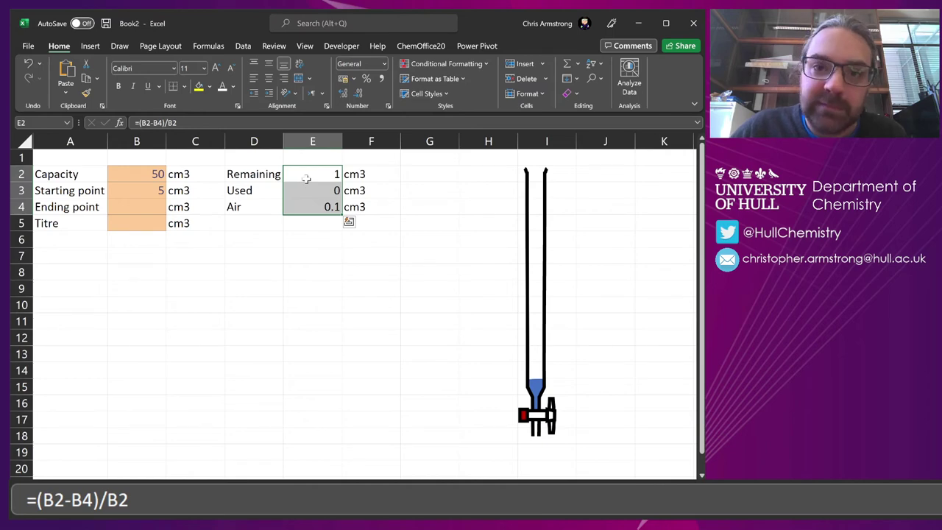
left_click(304, 174)
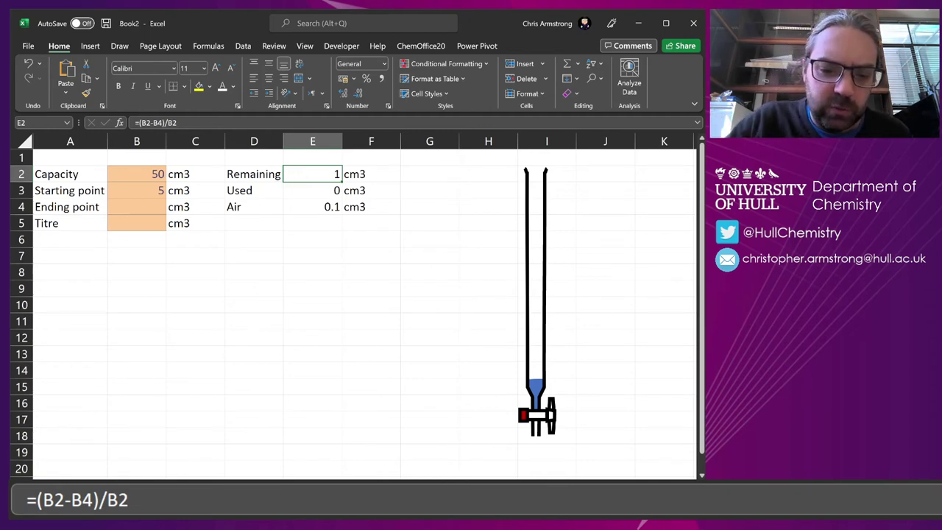
type("=1-")
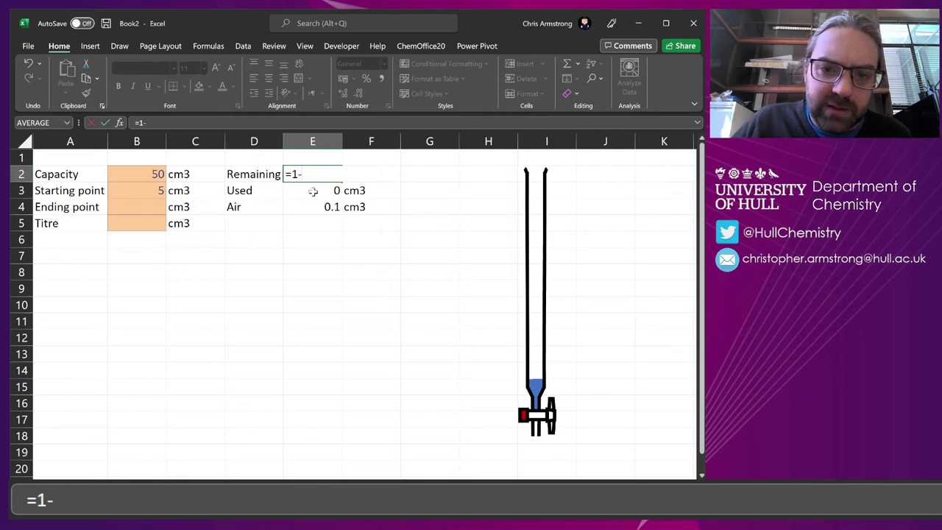
left_click(312, 191)
type("-")
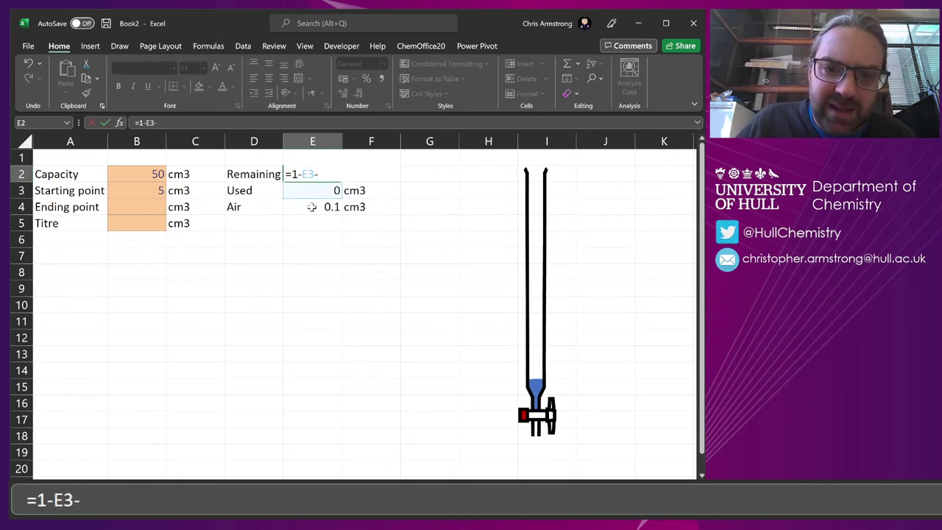
left_click(312, 207)
key("Return")
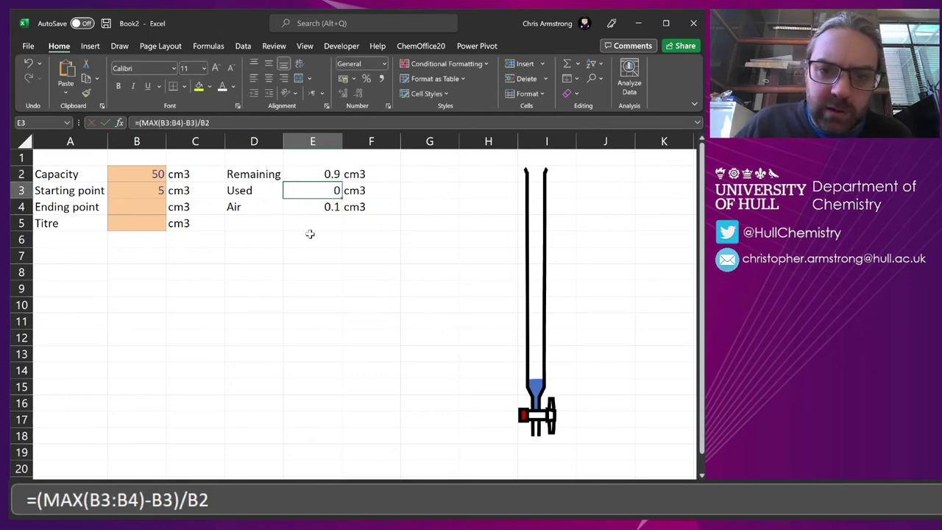
Enter a starting point of 10 in B3 and an ending point of 20 in B4
left_click(151, 197)
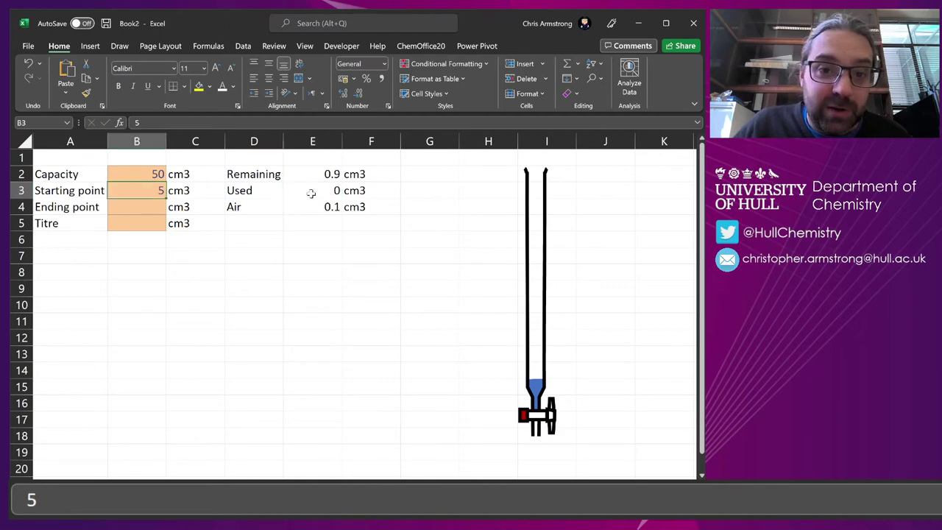
key("Delete")
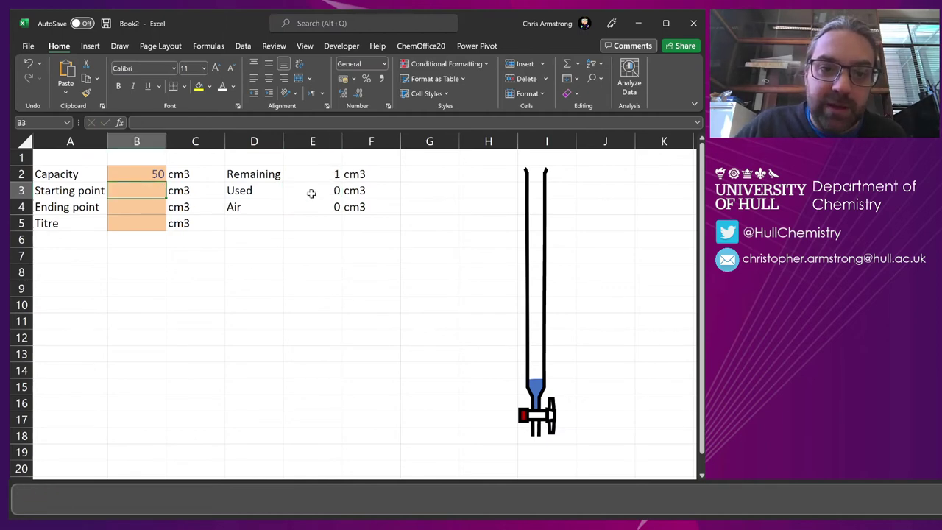
type("1")
key("Return")
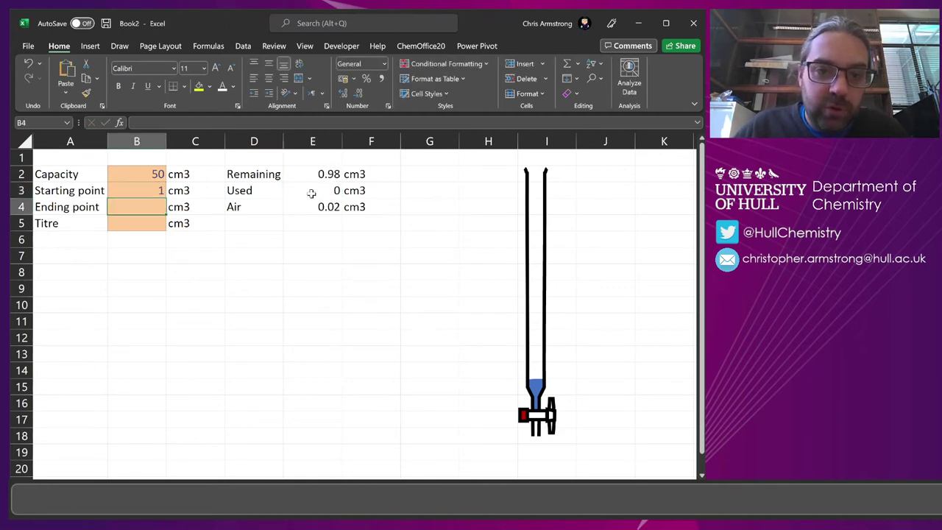
key("Up")
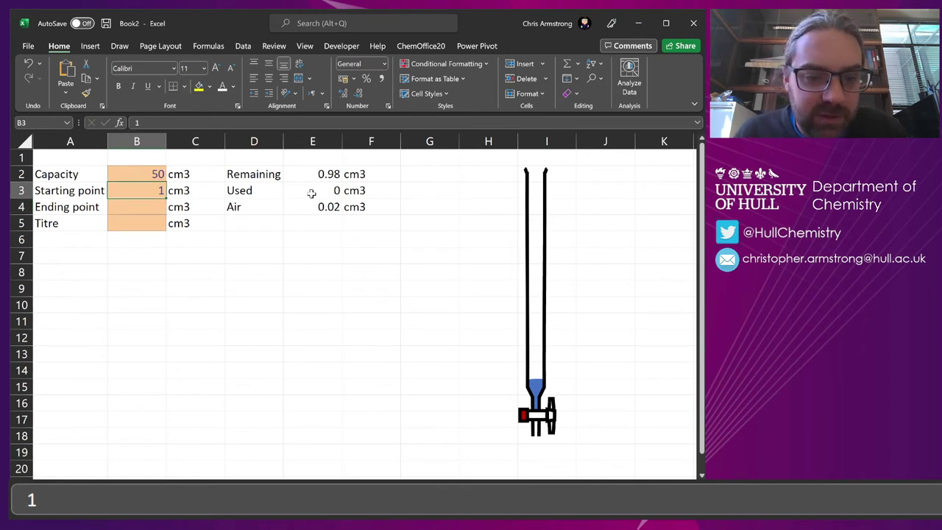
type("10")
key("Return")
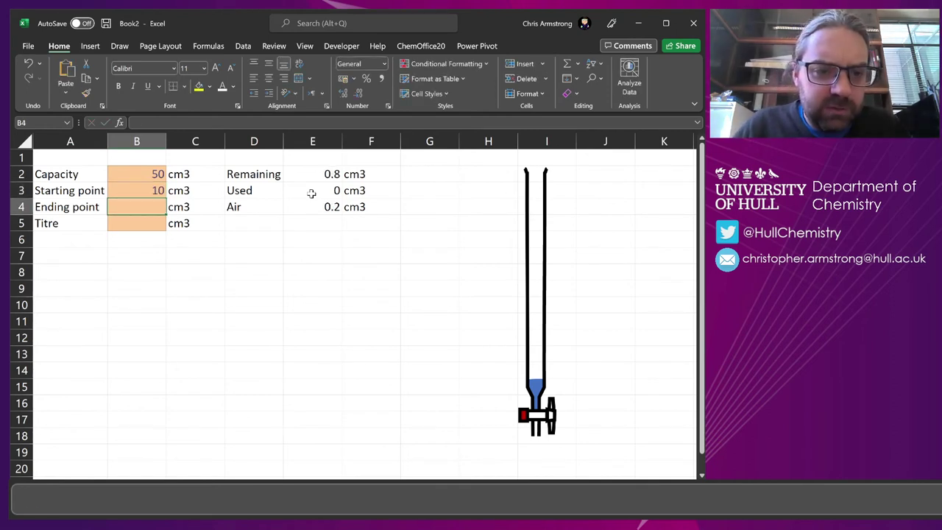
type("5")
key("Return")
key("Up")
type("20")
key("Return")
left_click(317, 174)
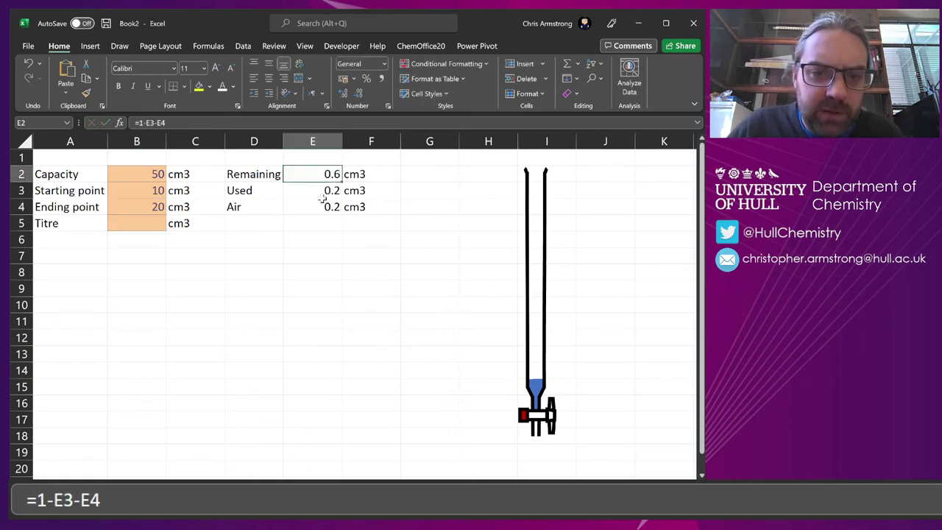
Insert a stacked column chart of E2:E4, move it aside, and switch rows/columns into one bar
left_click(320, 206, "shift")
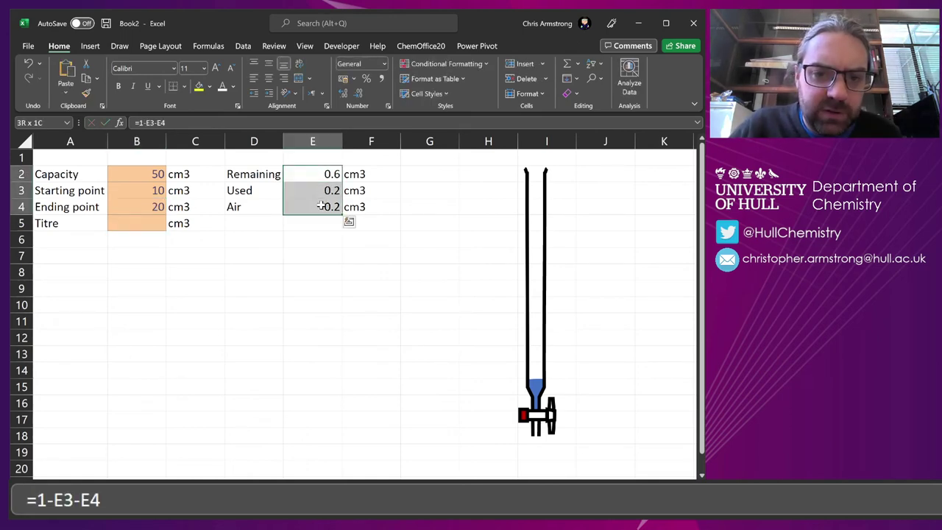
left_click(90, 46)
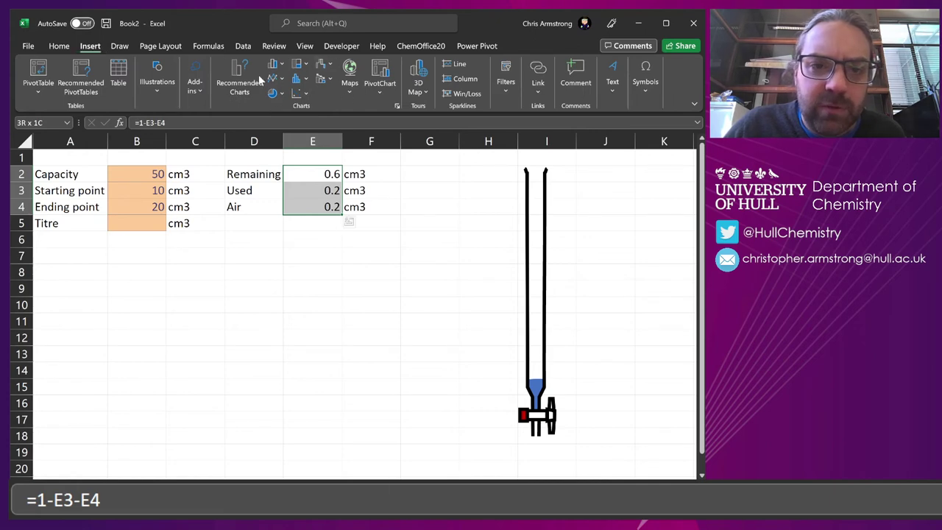
left_click(284, 65)
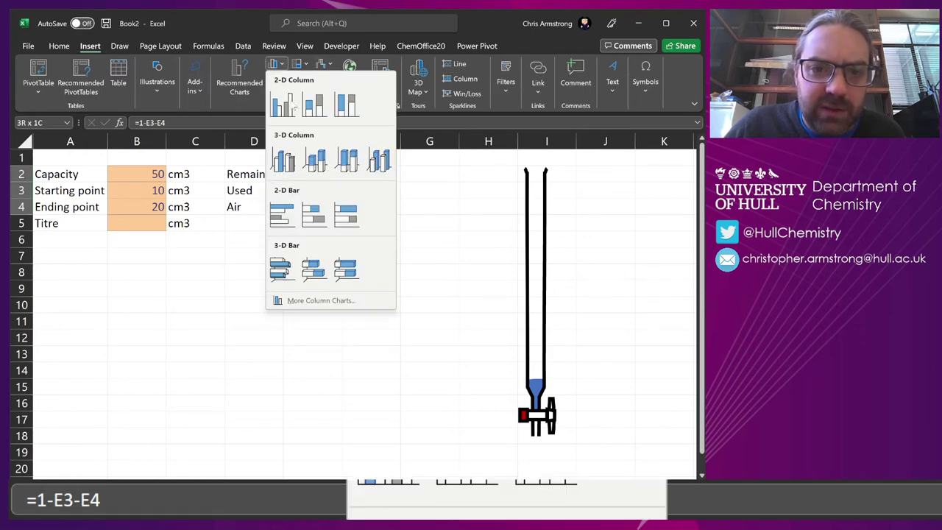
left_click(314, 106)
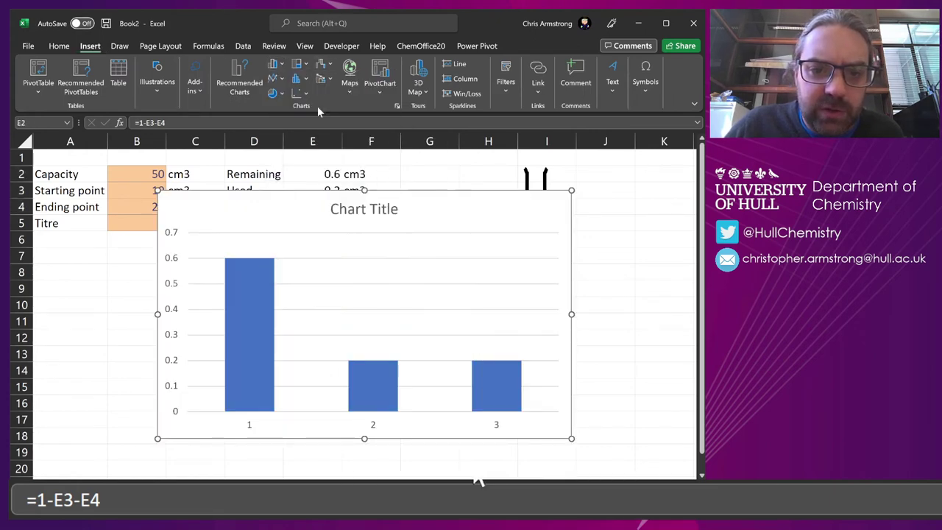
left_click_drag(424, 210, 366, 209)
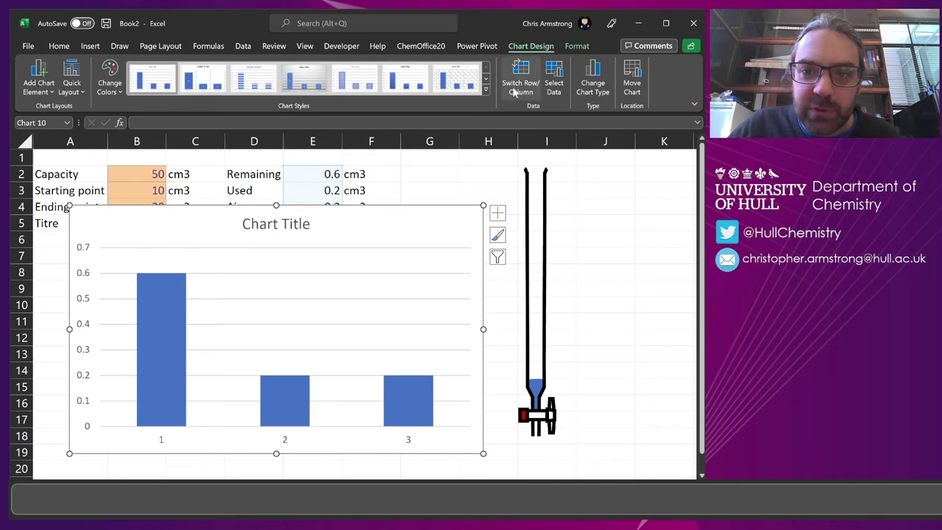
left_click(515, 92)
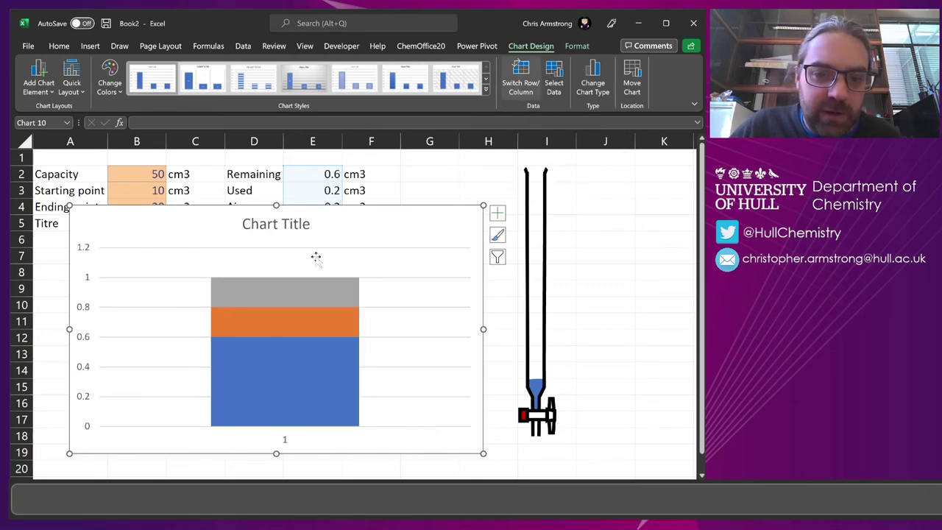
Delete the chart title, narrow the chart, and place it below the data table
left_click(295, 231)
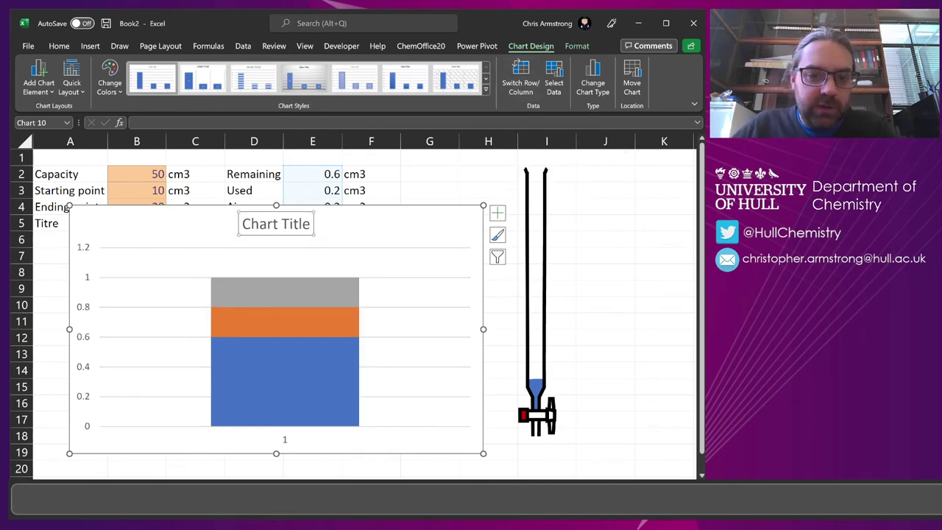
key("Delete")
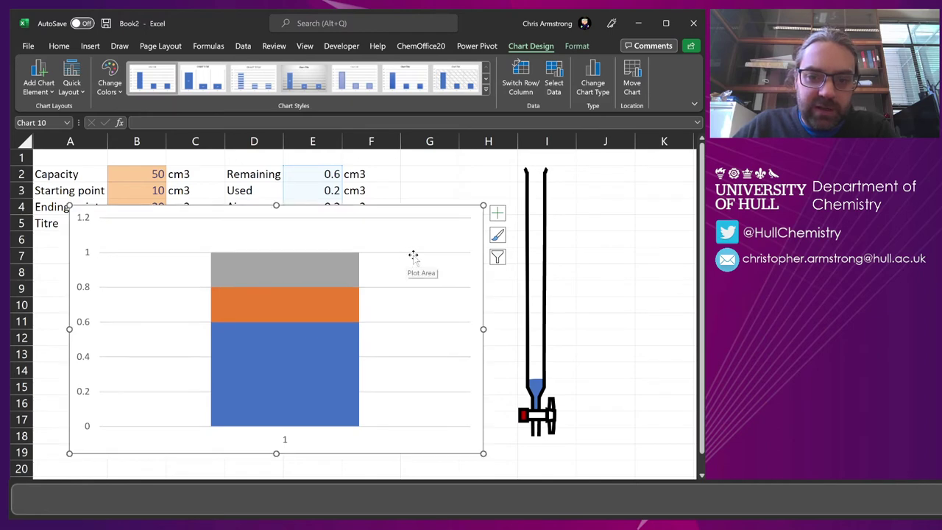
left_click_drag(483, 329, 310, 321)
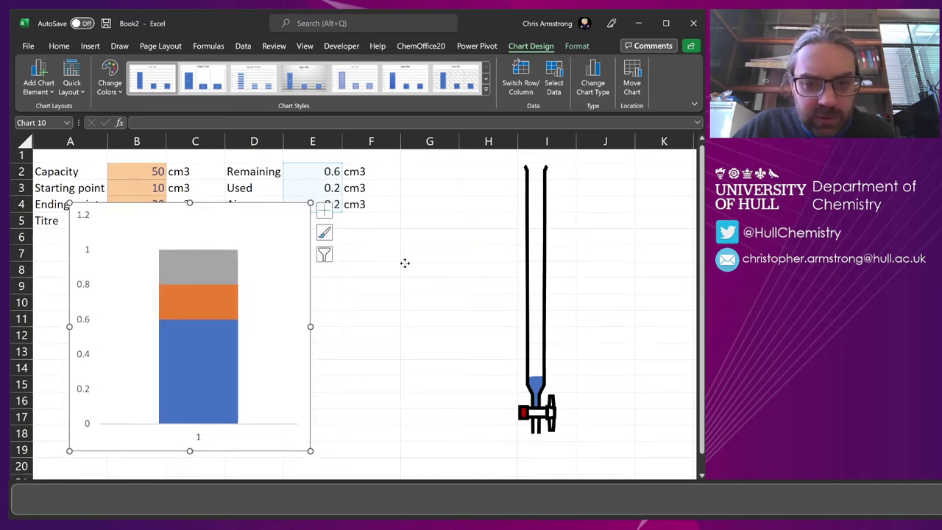
left_click_drag(294, 267, 439, 303)
Set the starting point to 5 and the ending point to 25
left_click(153, 189)
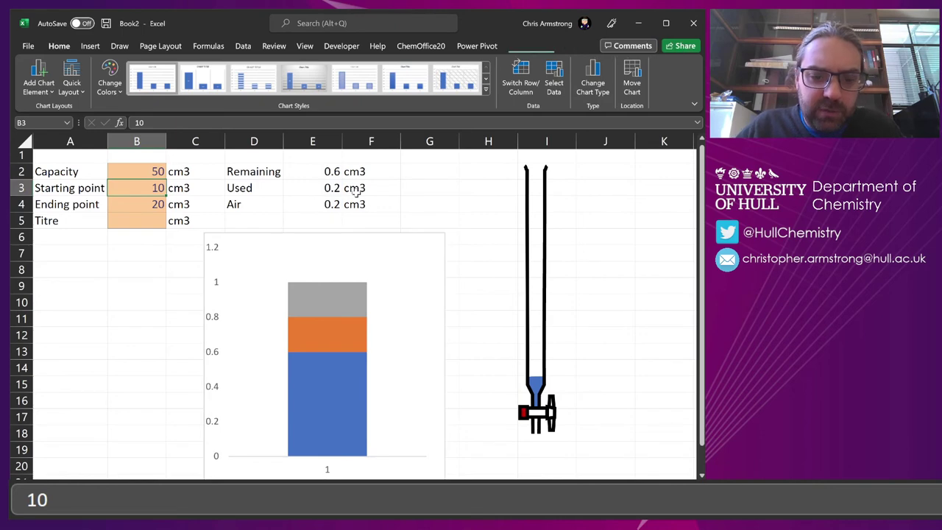
type("5")
key("Return")
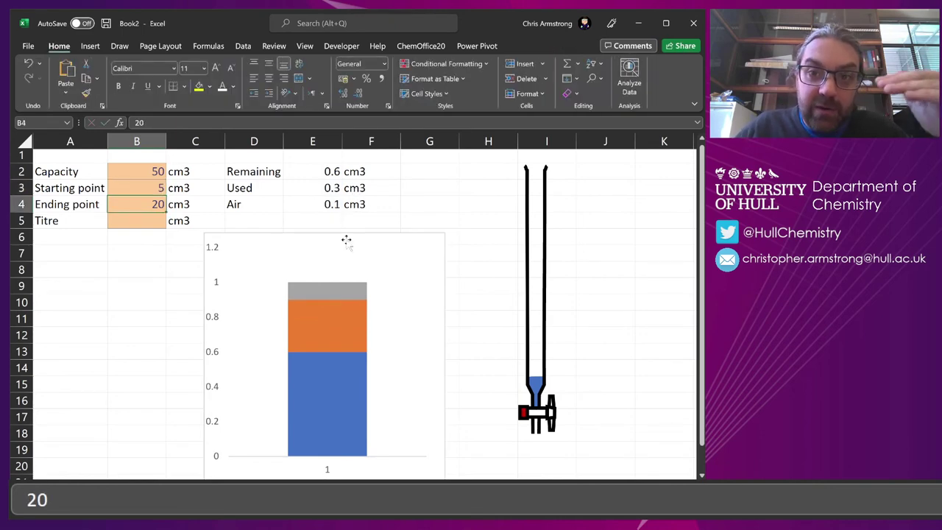
left_click(336, 292)
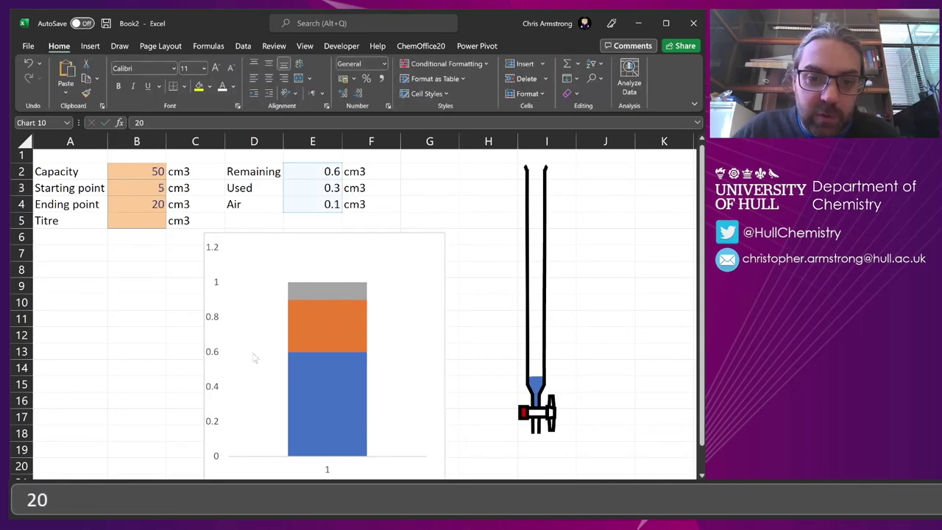
left_click(150, 205)
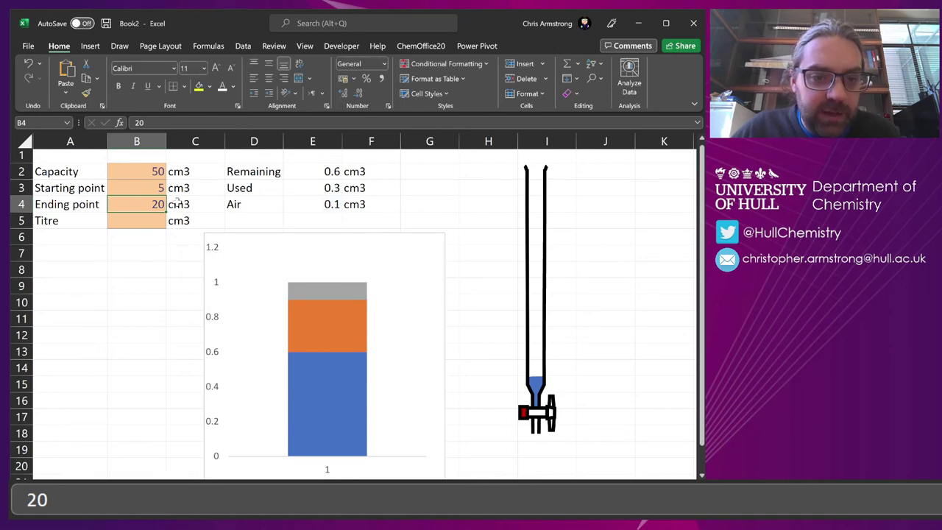
type("25")
key("Return")
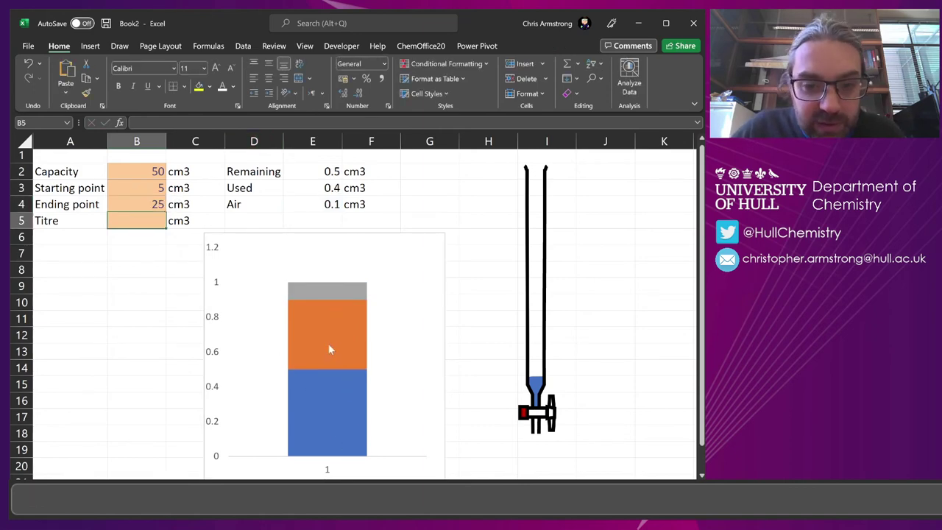
Enter the Titre formula =B4-B3 in B5, giving 20
type("=B4-B3")
key("Return")
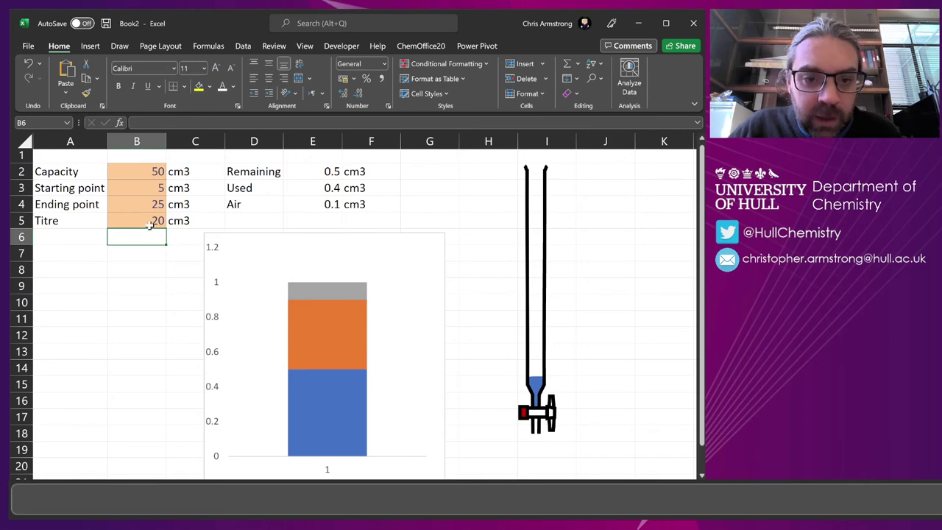
left_click(149, 225)
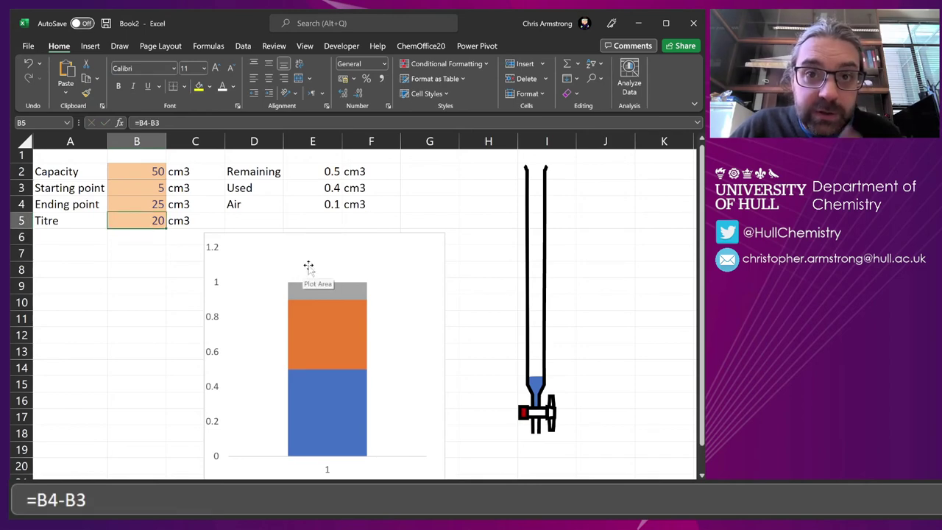
Set the vertical axis bounds to minimum 0 and maximum 1.0 in Format Axis
left_click(215, 285)
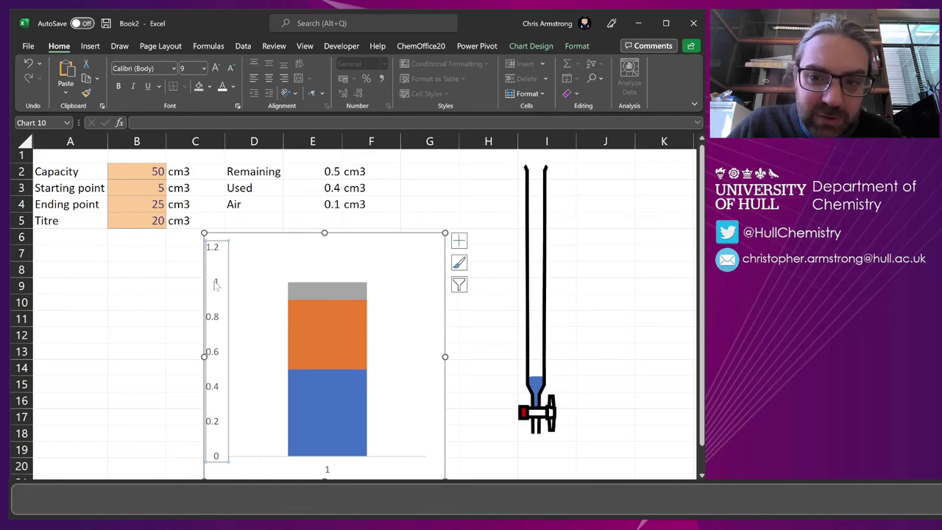
double_click(215, 285)
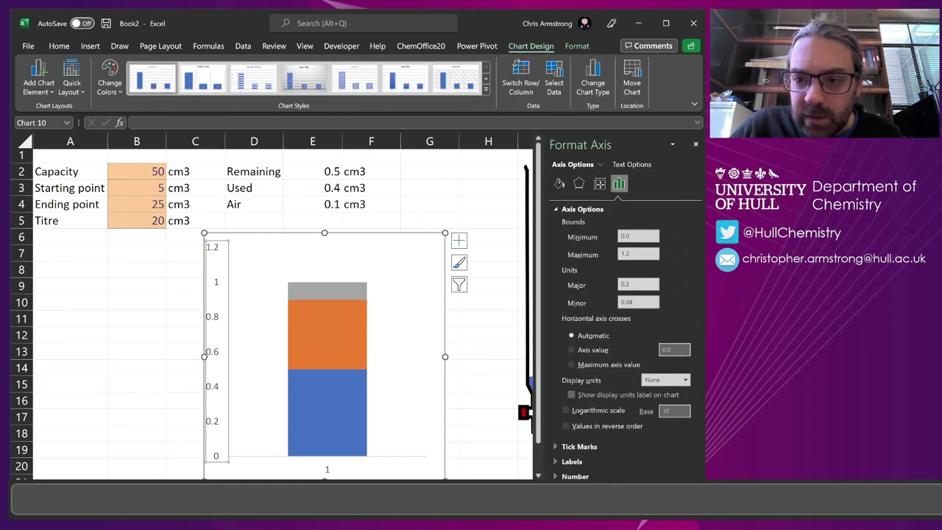
left_click(640, 237)
left_click(640, 254)
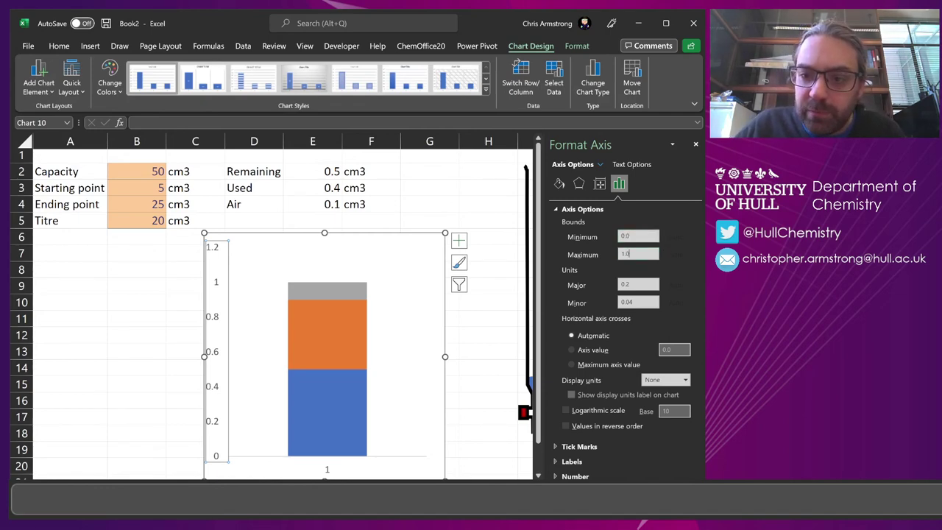
key("Return")
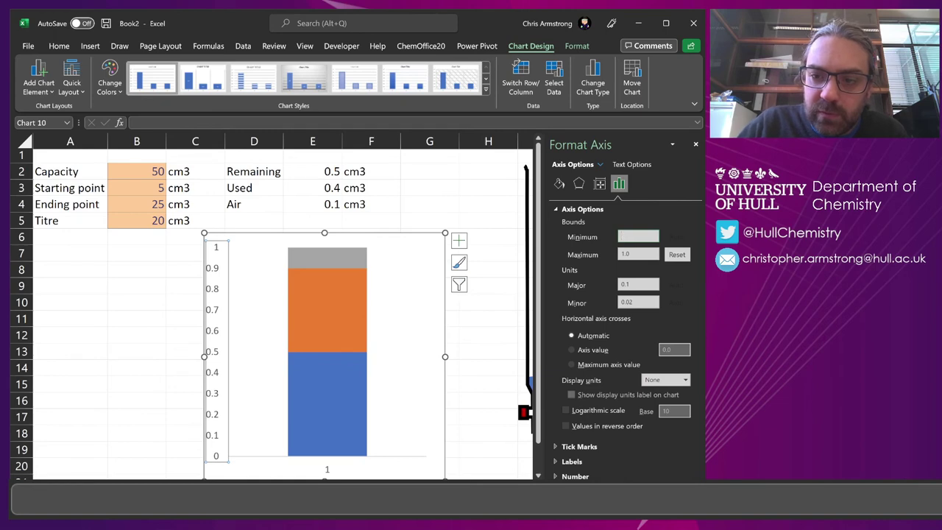
type("0")
key("Return")
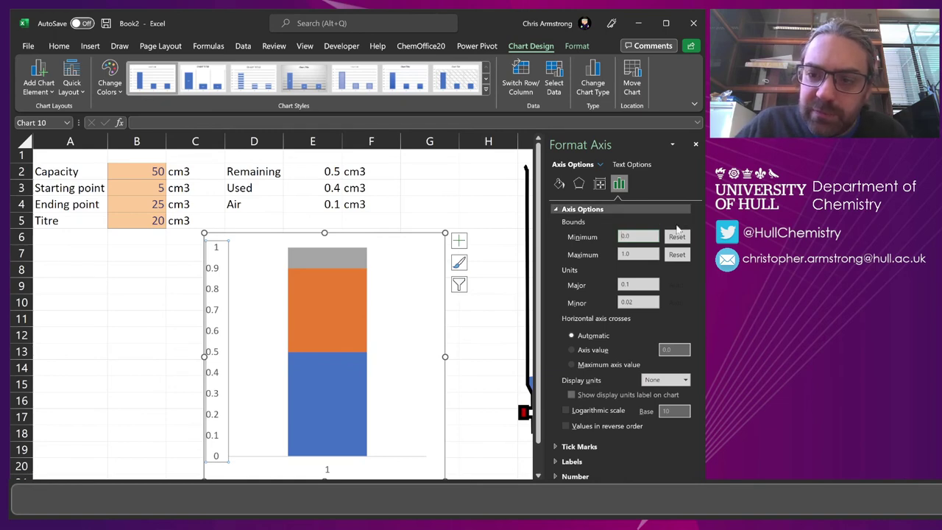
left_click(478, 203)
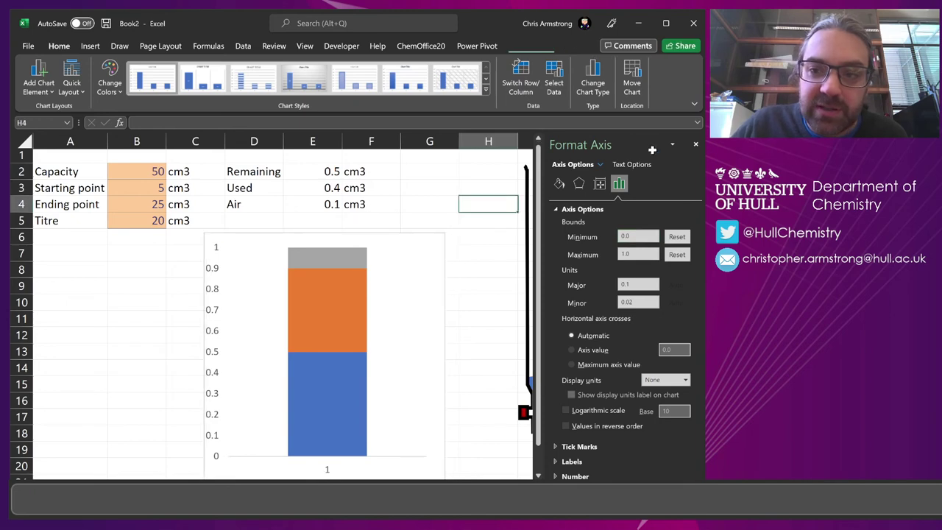
left_click(696, 147)
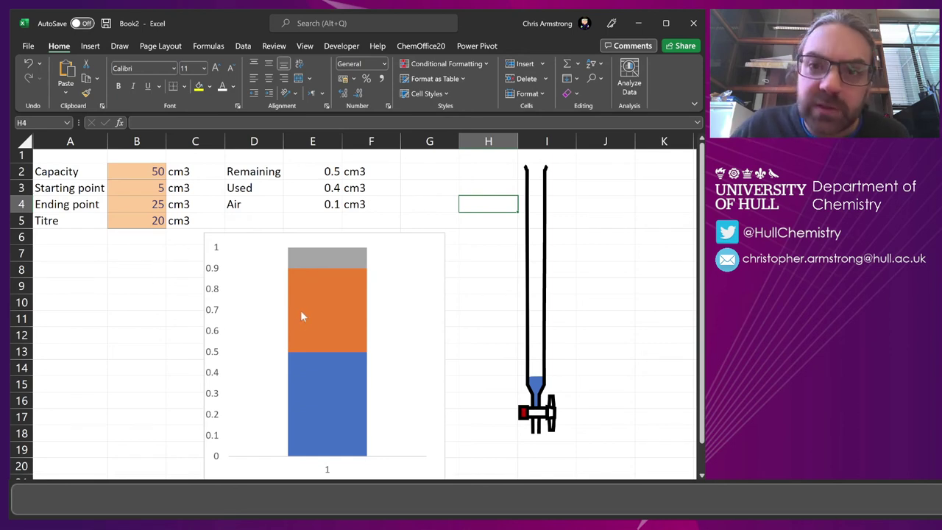
Inspect the Remaining and Used formulas and select the E2:E4 results
left_click(310, 173)
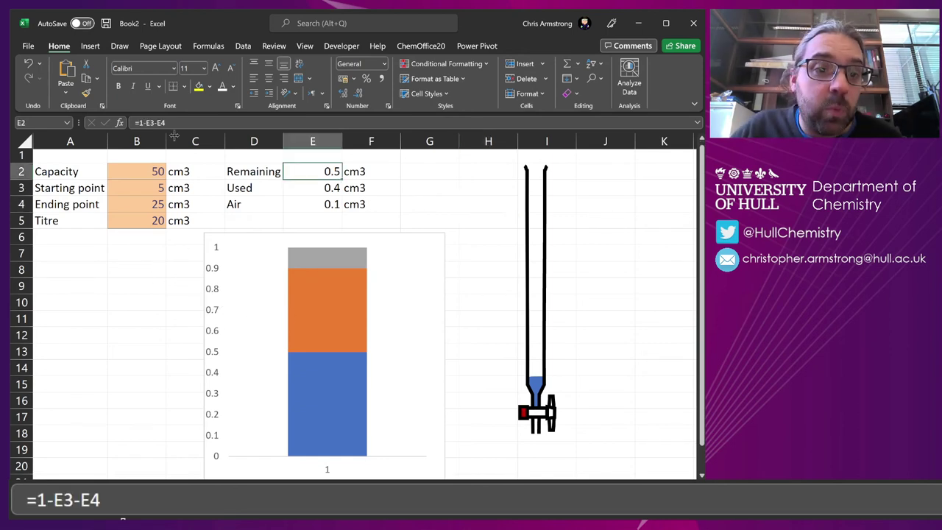
left_click(327, 189)
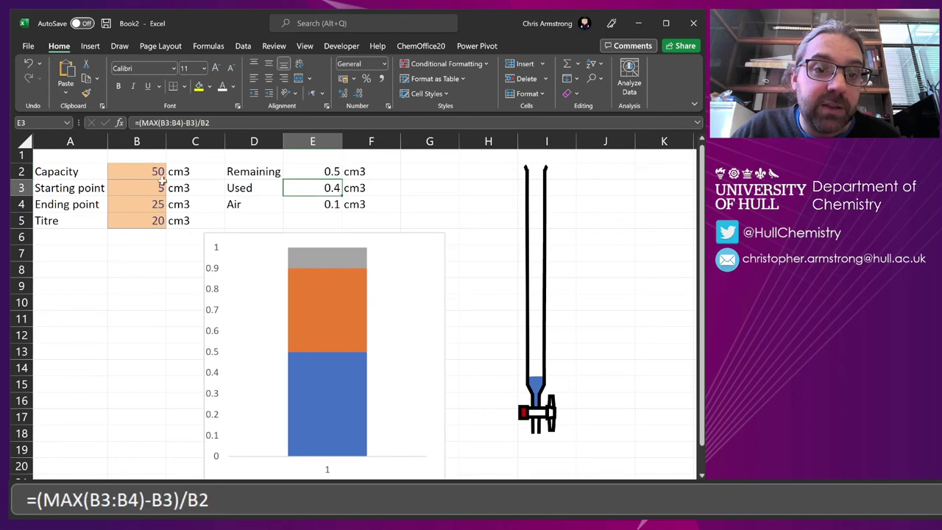
left_click(321, 216)
left_click_drag(316, 172, 324, 200)
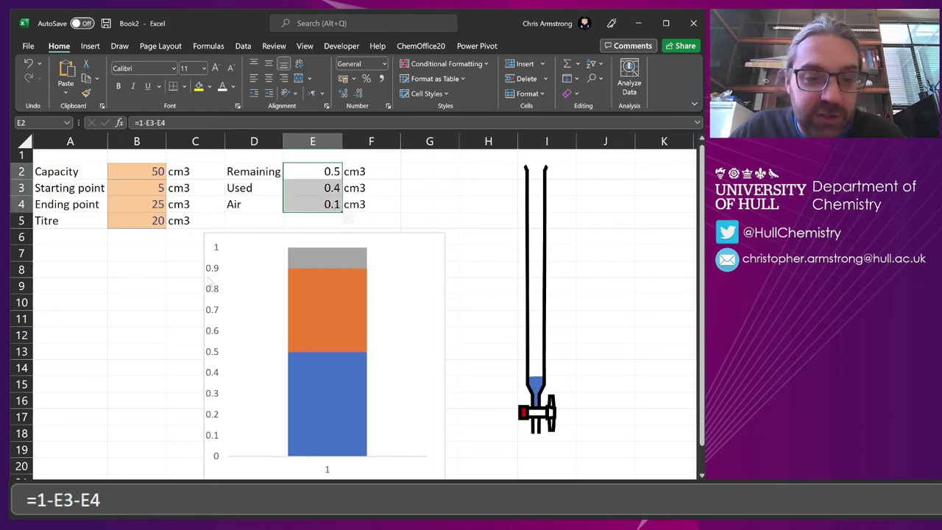
Set capacity to 100, clear the ending point, and enter a starting point of 10
left_click(151, 175)
type("100")
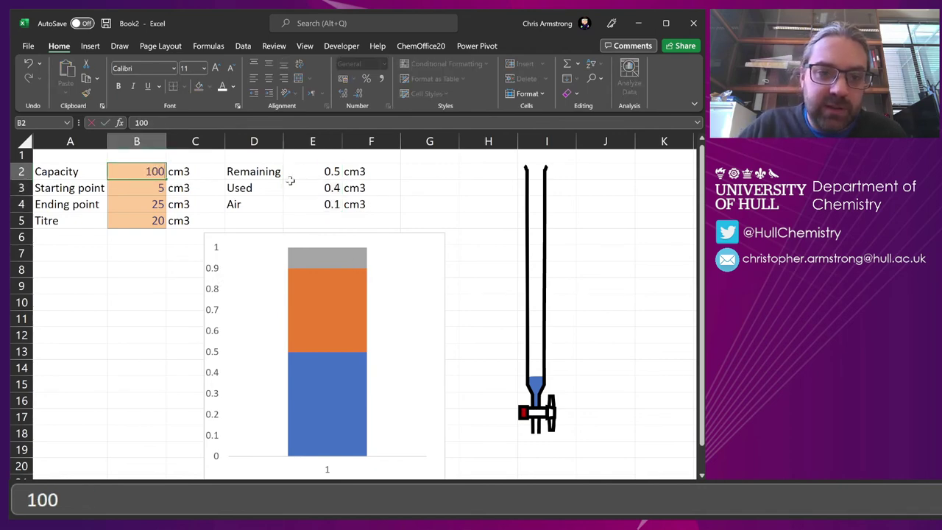
key("Return")
key("Delete")
key("Down")
key("Delete")
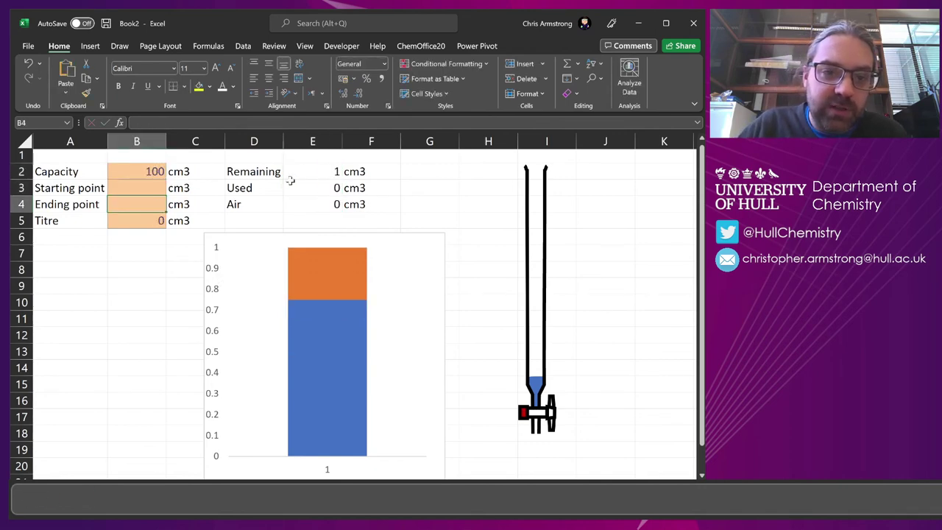
key("Down")
key("Up")
key("Up")
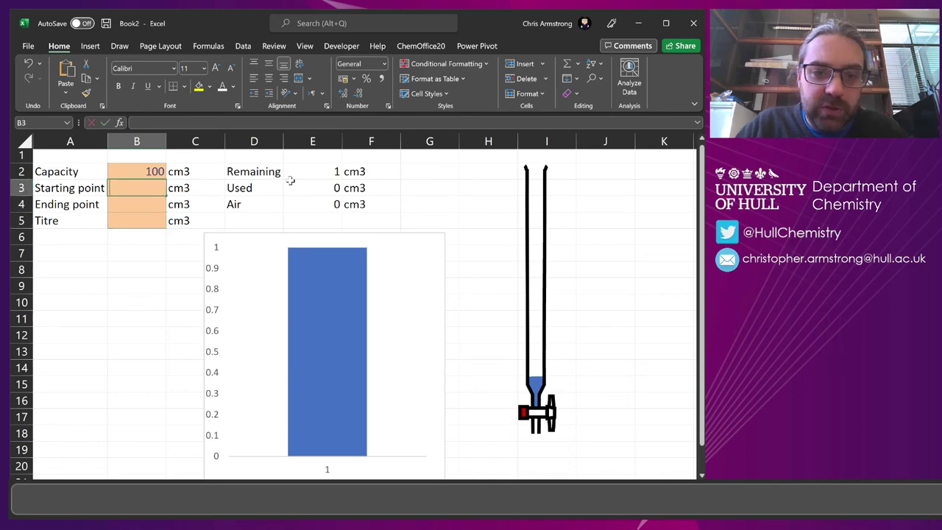
type("10")
key("Return")
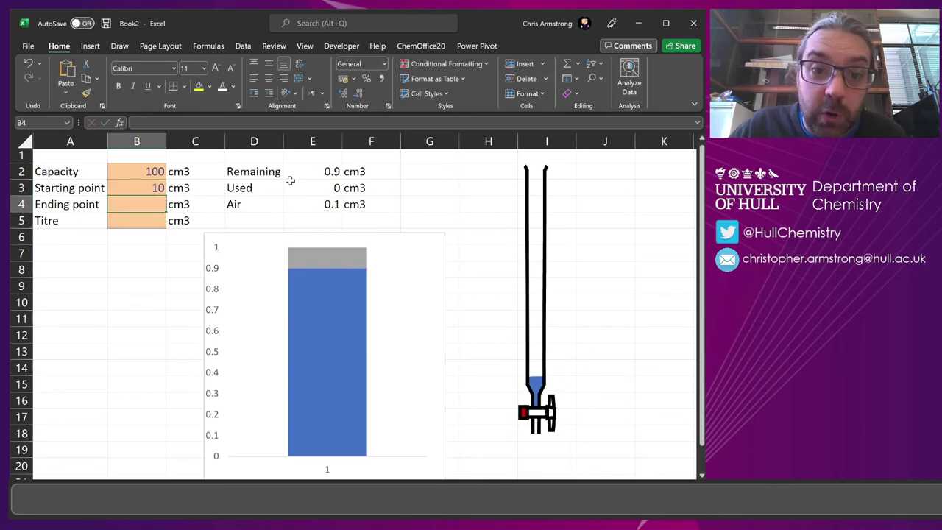
Delete the horizontal axis from the burette chart
left_click(236, 268)
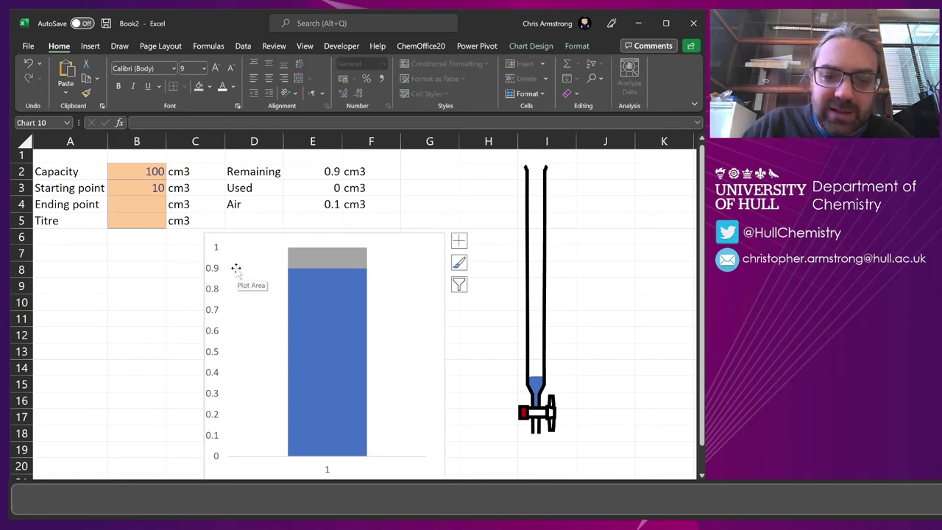
left_click(326, 471)
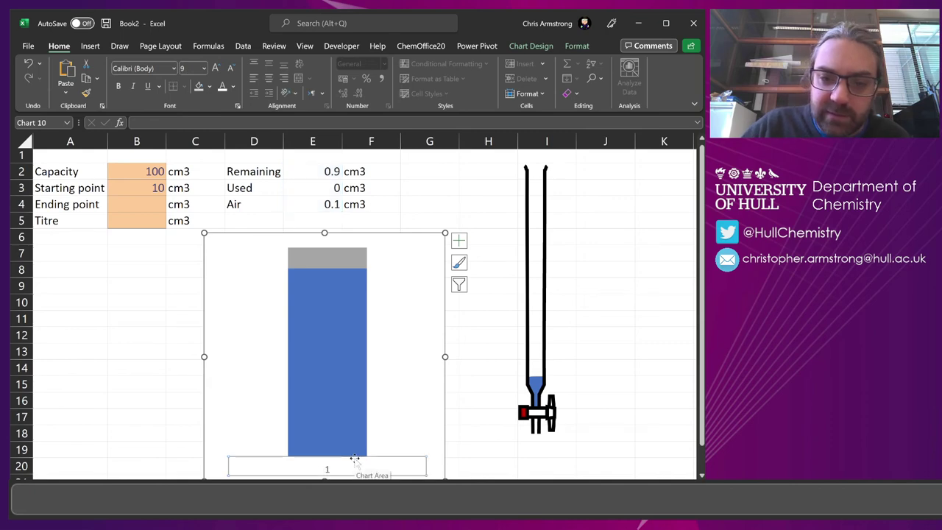
key("Delete")
Set the ending point in B4 to 50
left_click(115, 209)
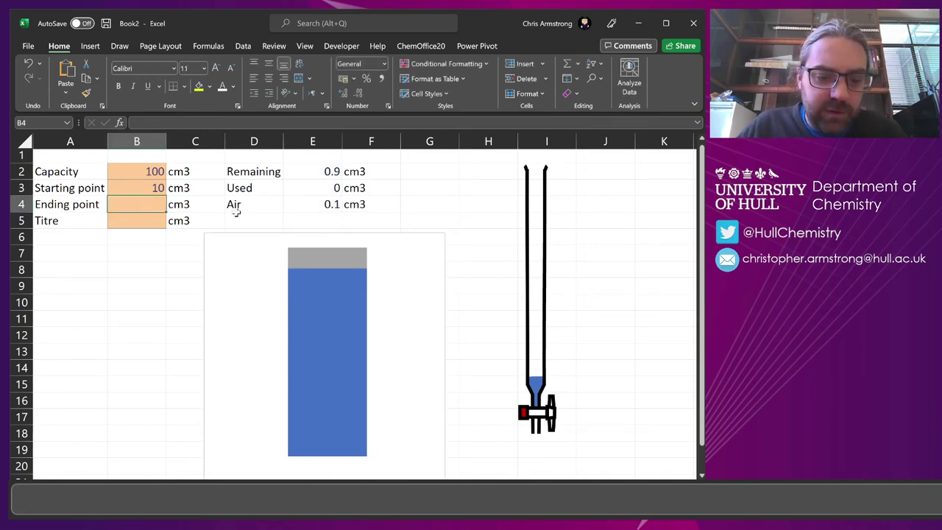
type("50")
key("Return")
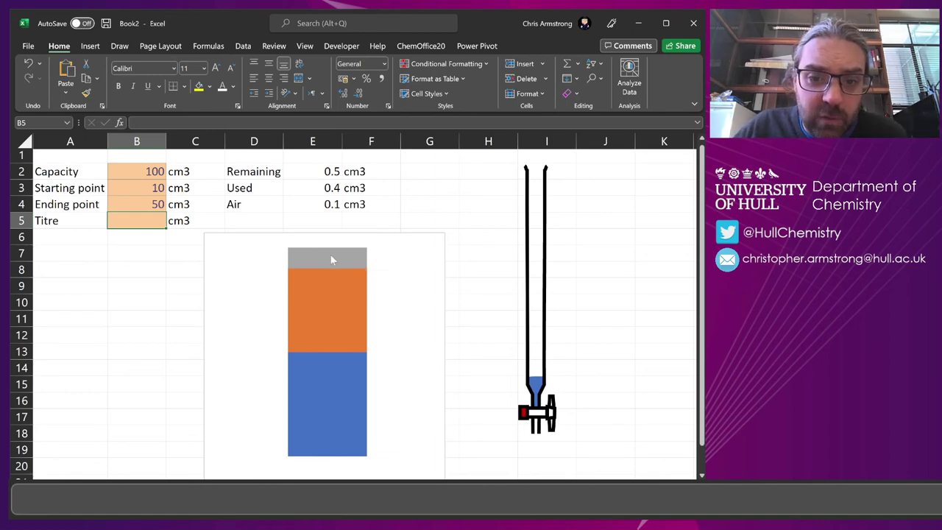
Give the grey Air band of the chart No Fill
left_click(331, 258)
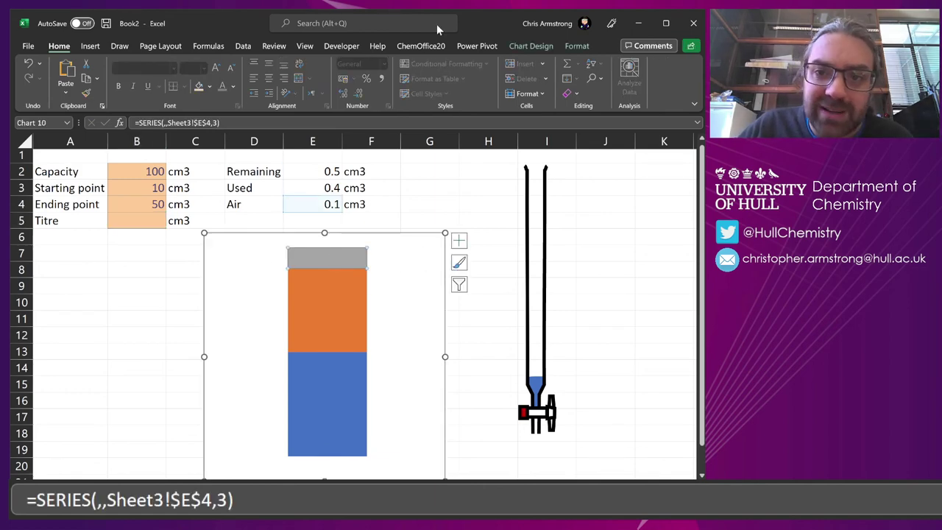
left_click(585, 46)
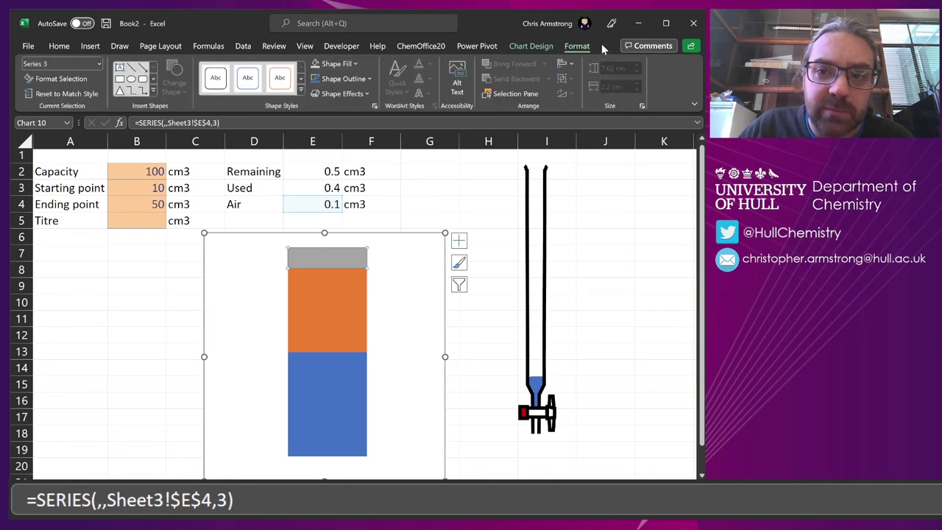
left_click(352, 65)
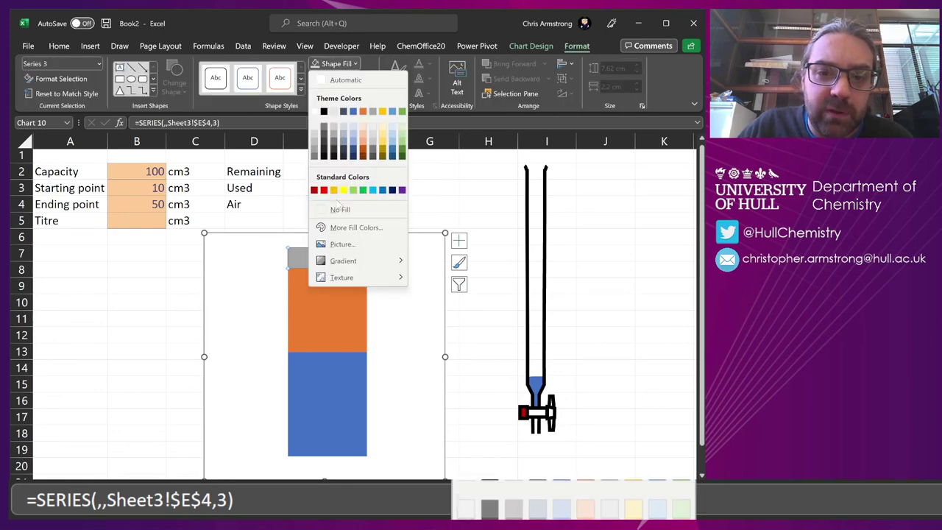
left_click(334, 210)
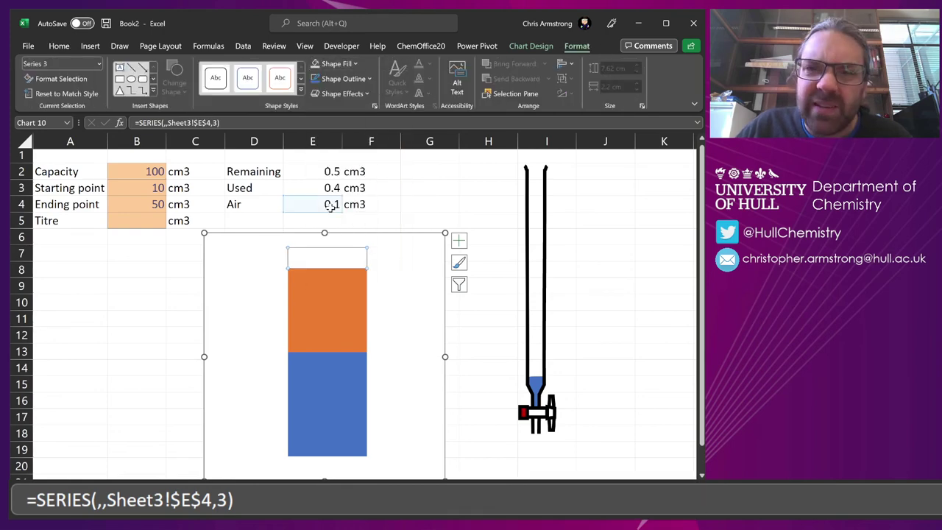
Give the Used band a dense checkered pattern fill with a light blue foreground
left_click(327, 331)
left_click(335, 66)
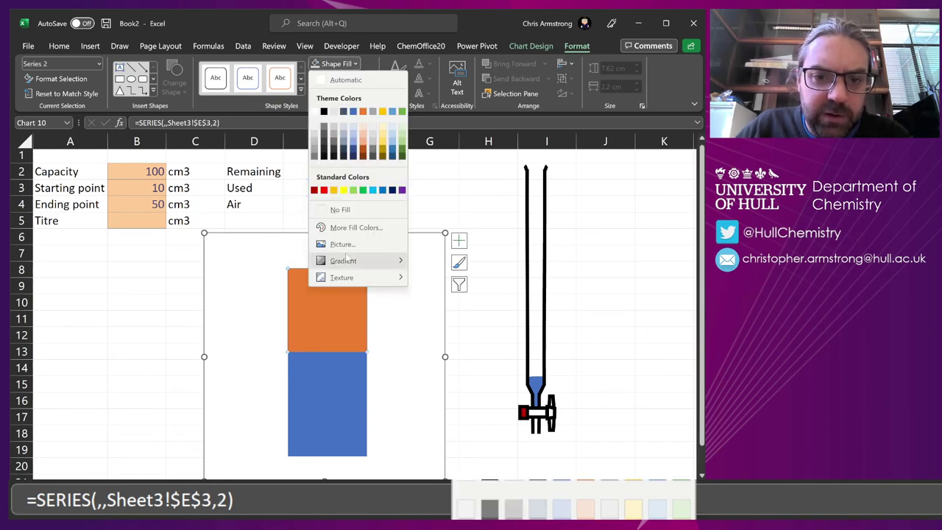
mouse_move(398, 288)
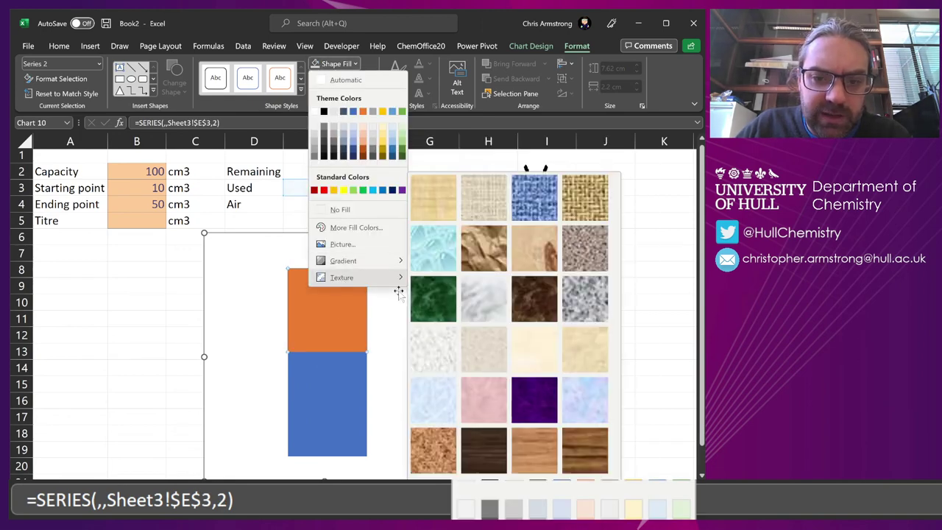
left_click(441, 490)
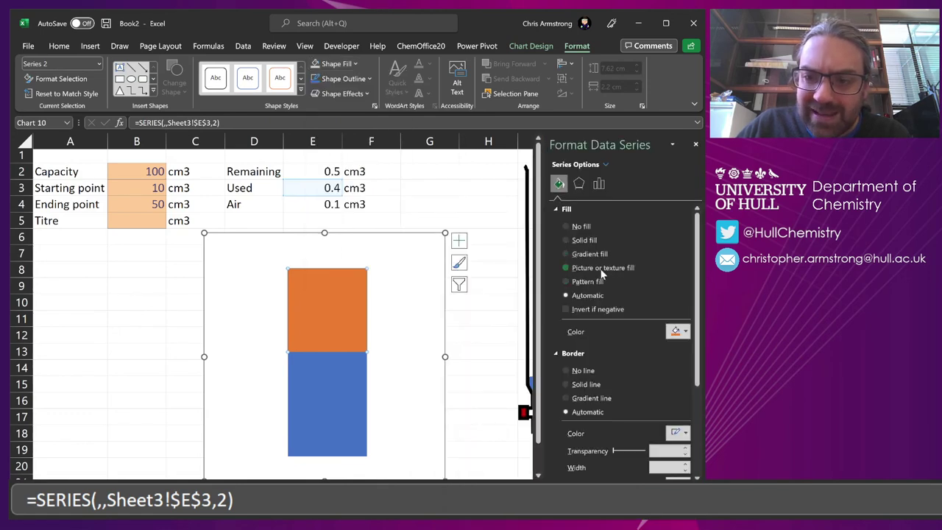
left_click(587, 281)
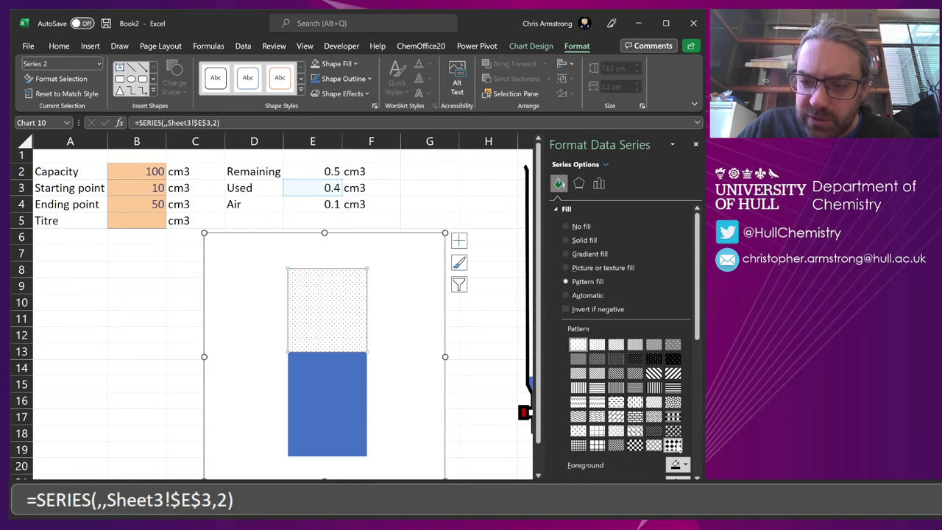
left_click(673, 431)
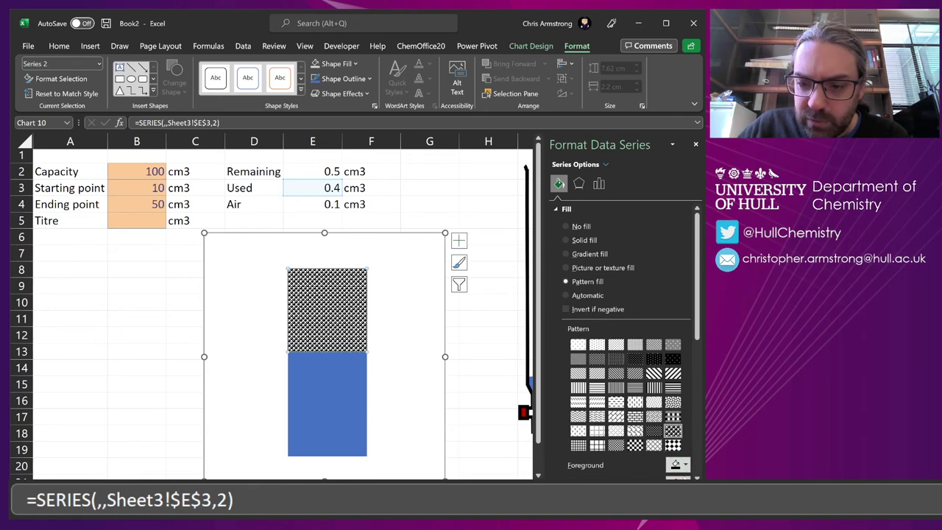
left_click(685, 466)
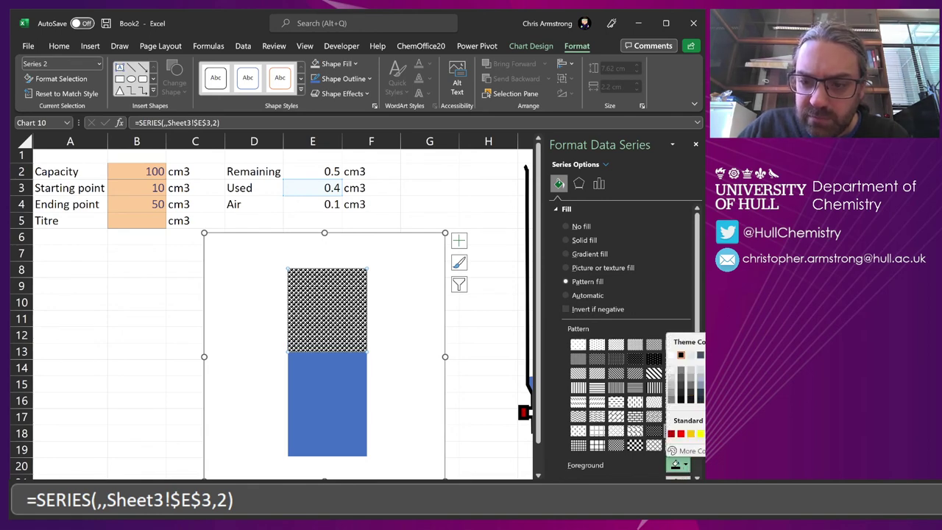
key("Return")
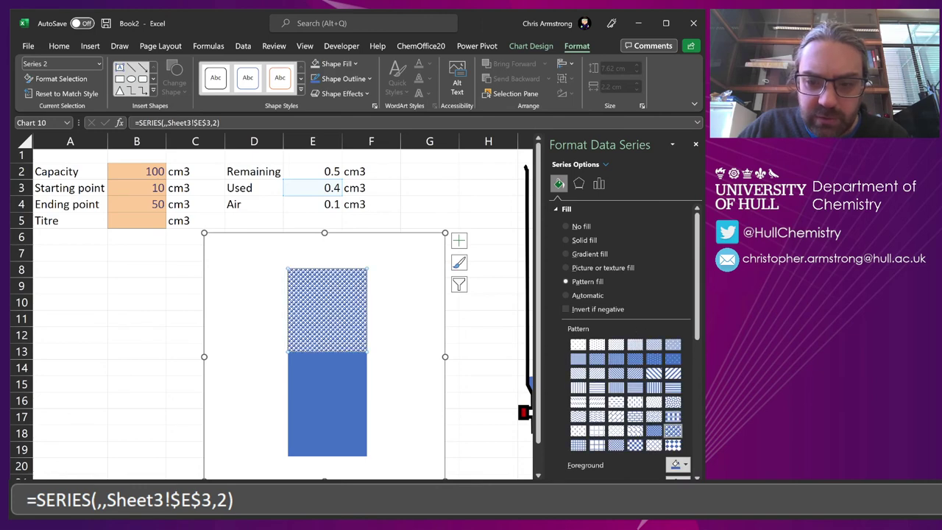
left_click(675, 464)
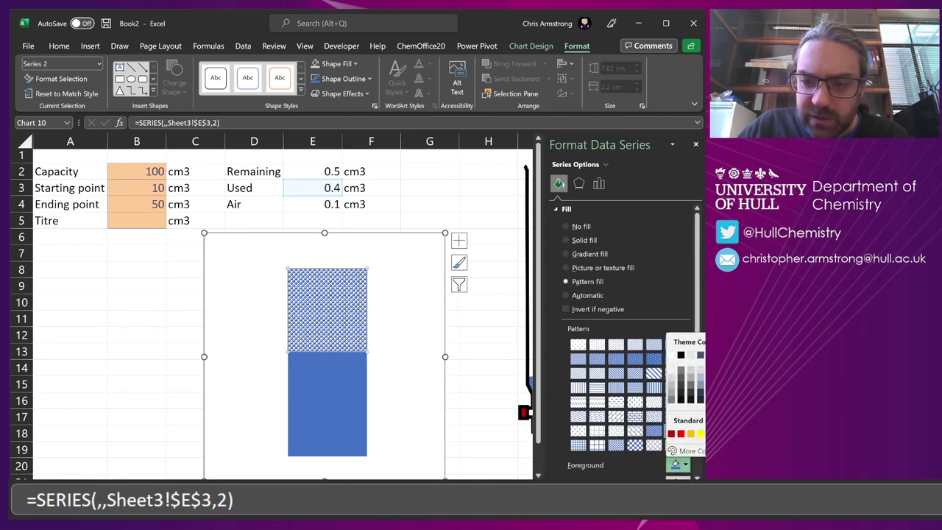
key("Return")
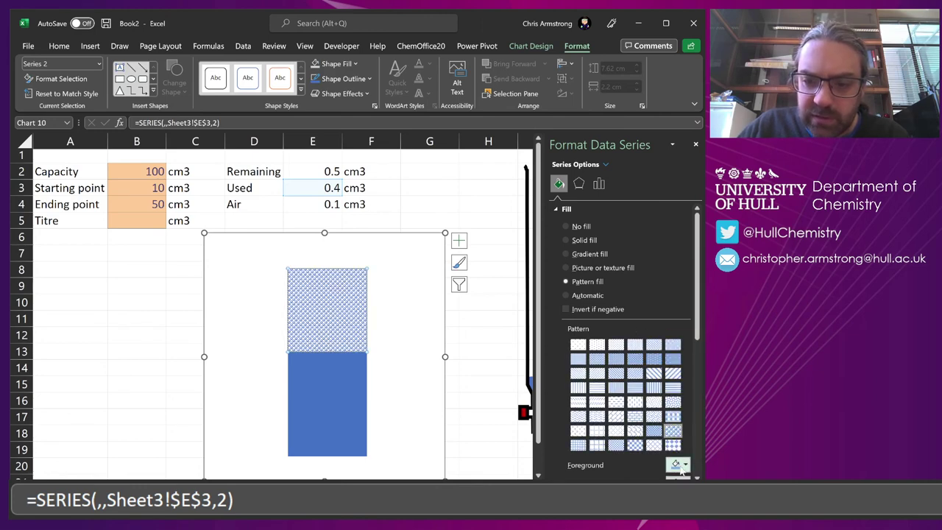
key("Escape")
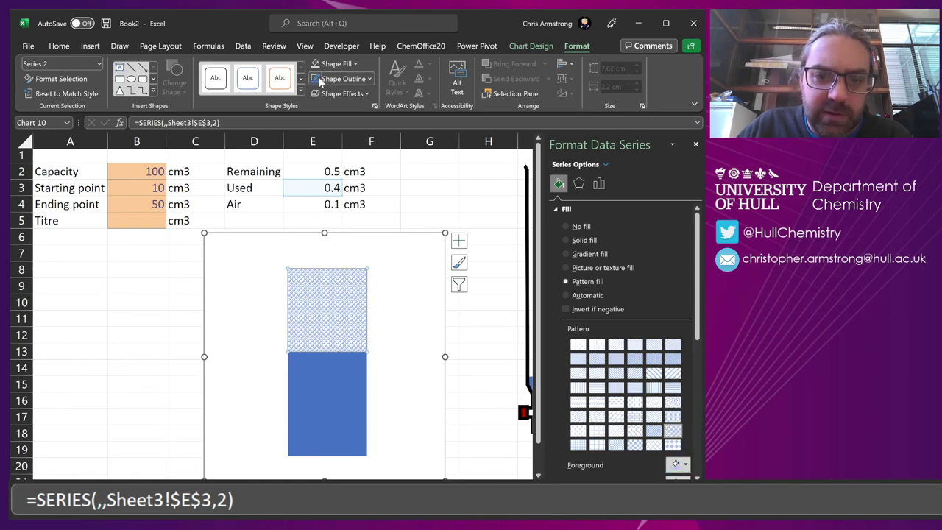
left_click(414, 190)
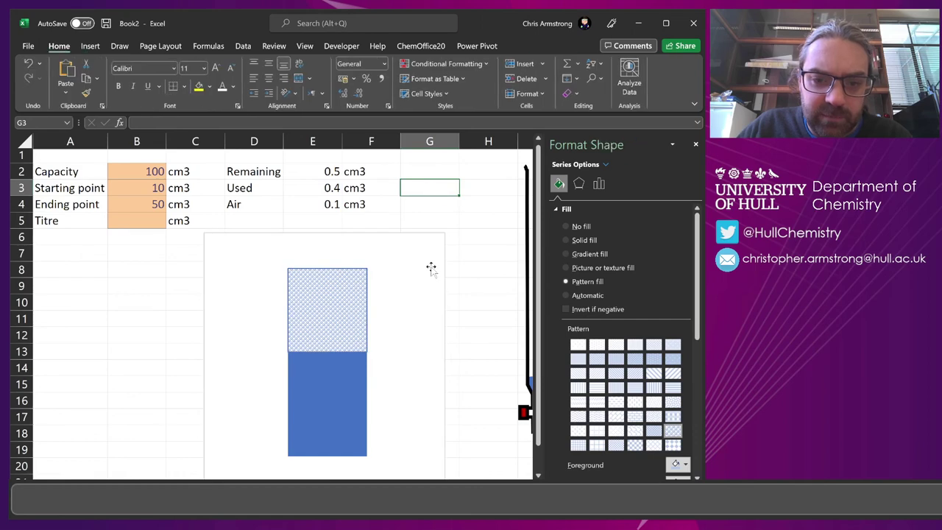
Select the single blue liquid bar in the burette chart and give it an outline
left_click(351, 371)
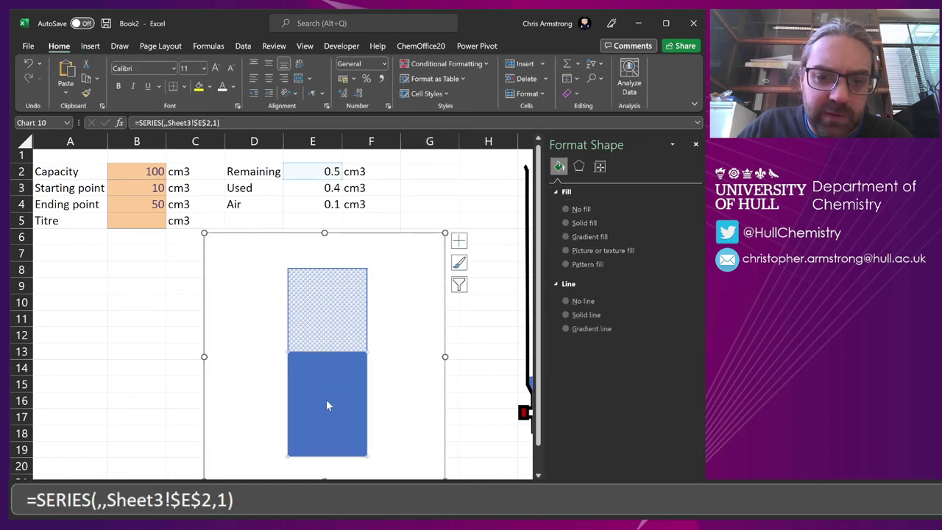
left_click(347, 385)
left_click(356, 390)
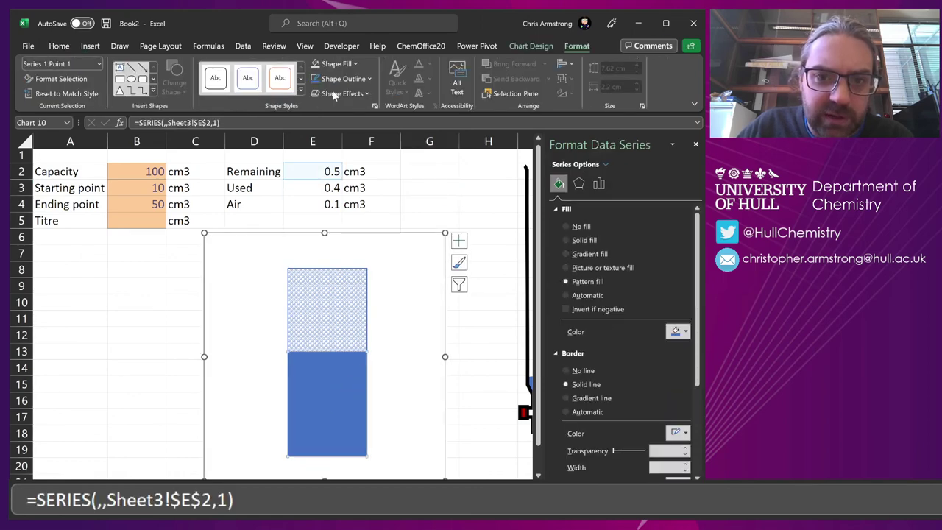
left_click(318, 84)
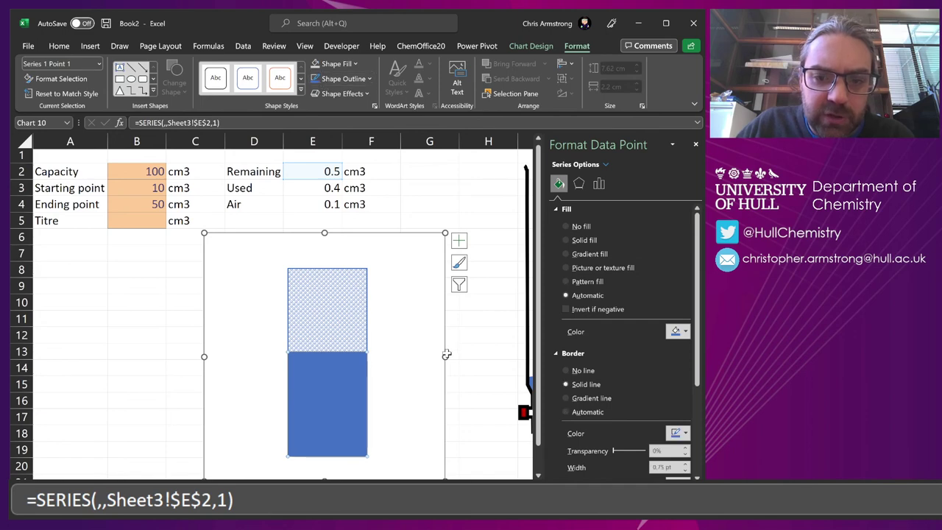
Narrow the chart into a slim column and set its border to No Outline
left_click_drag(445, 356, 332, 350)
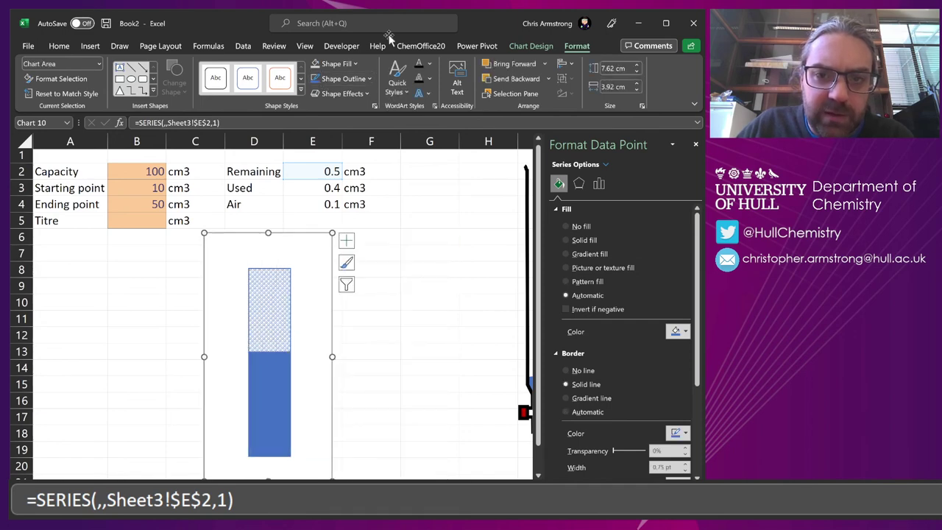
left_click(351, 79)
left_click(347, 225)
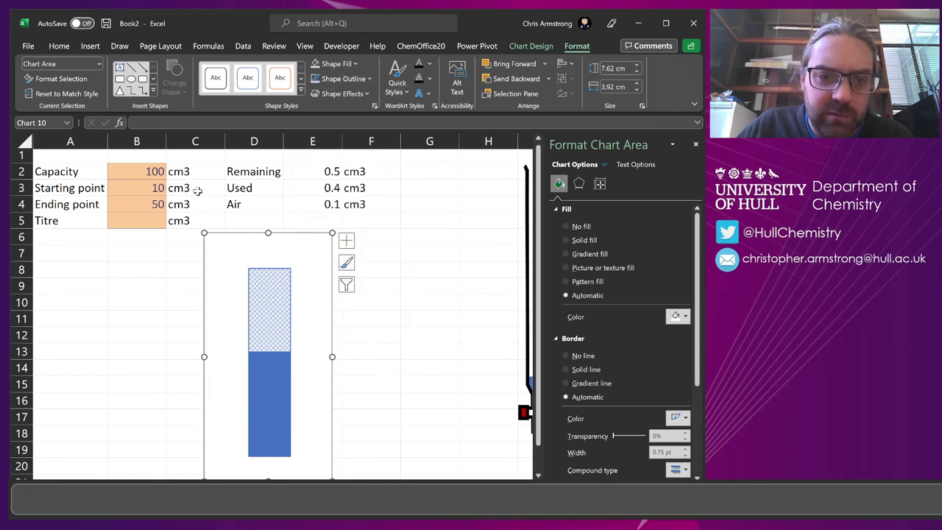
left_click(141, 188)
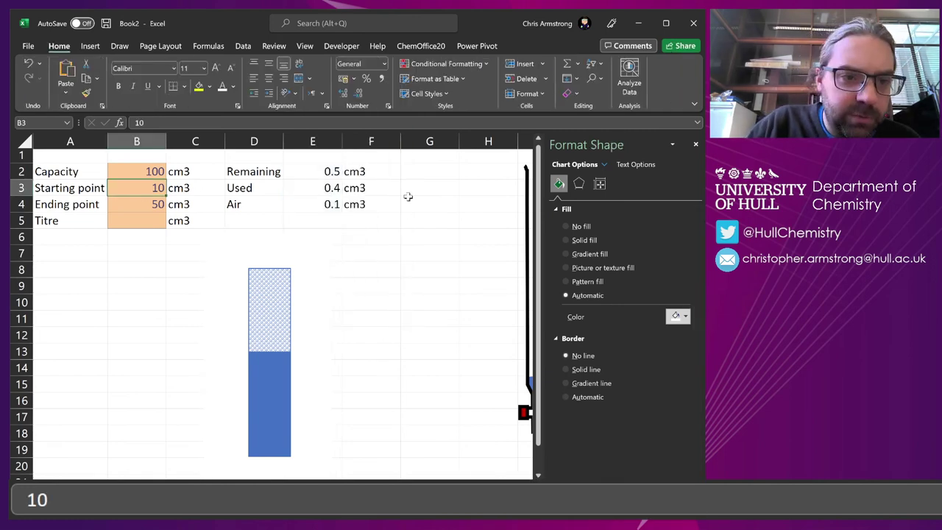
Enter 0 as the starting point in B3 and make the liquid chart narrower
type("0")
key("Return")
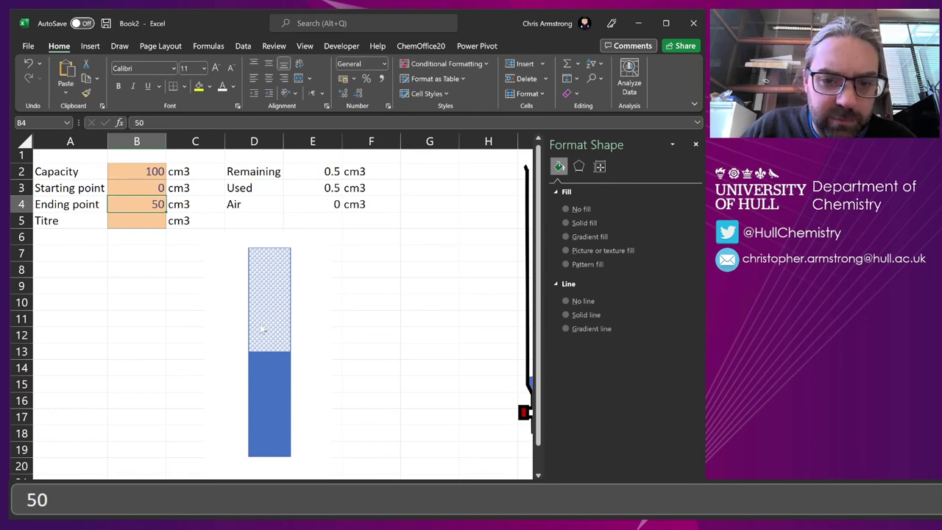
left_click(333, 325)
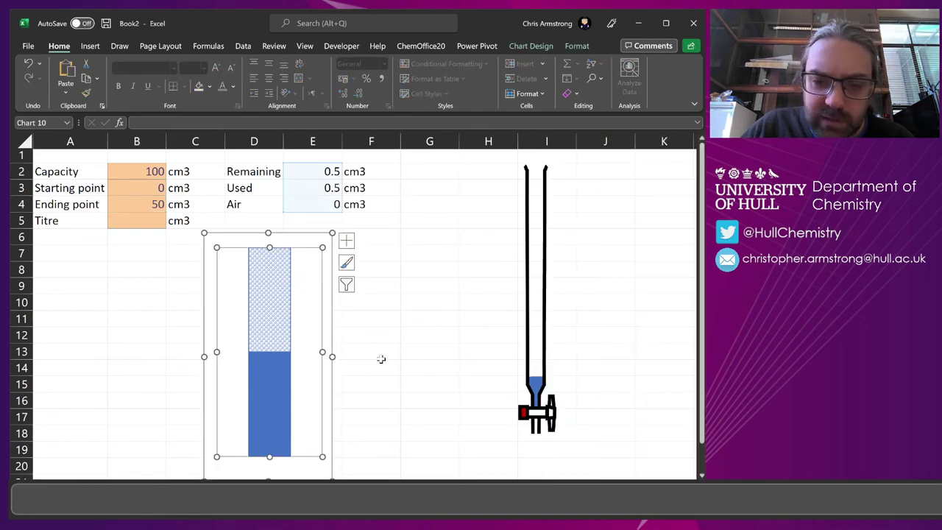
left_click_drag(332, 356, 282, 357)
Narrow the plot area around the bars and move the chart into column G beside the burette
left_click(414, 331)
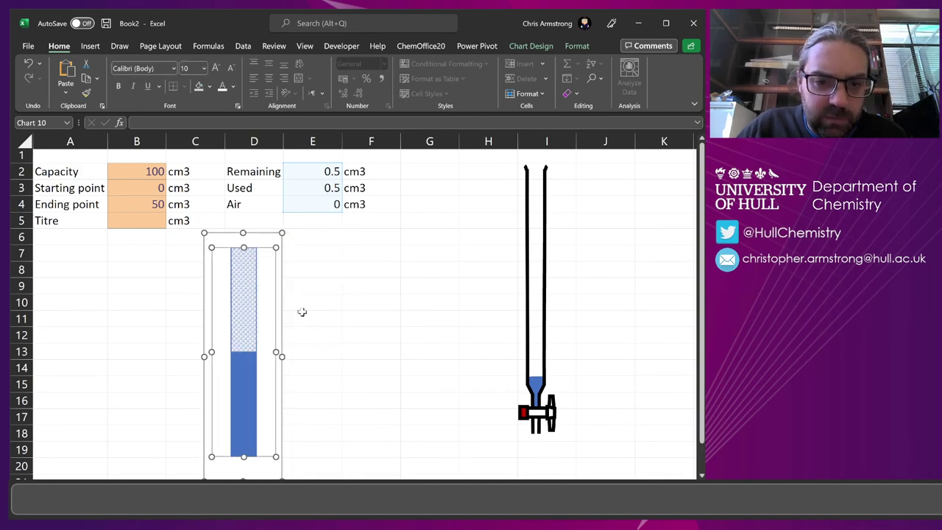
left_click(278, 368)
left_click(275, 457)
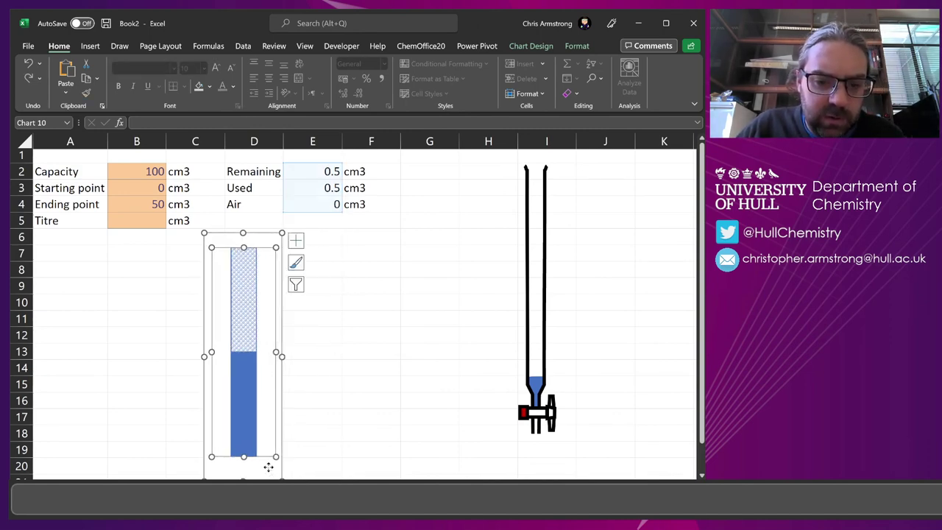
left_click_drag(280, 460, 451, 372)
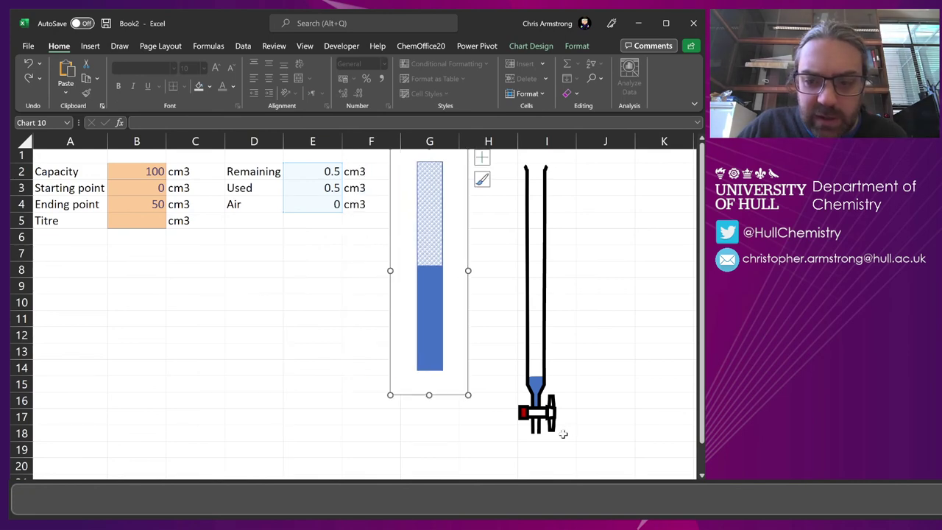
Bring the burette drawing forward and place it over the blue liquid bars
left_click(534, 383)
left_click_drag(533, 383, 468, 382)
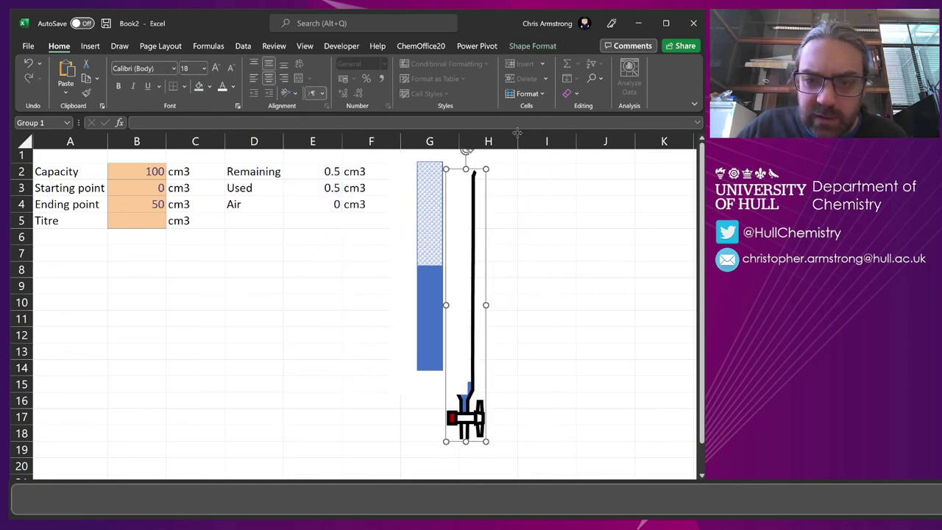
left_click(532, 46)
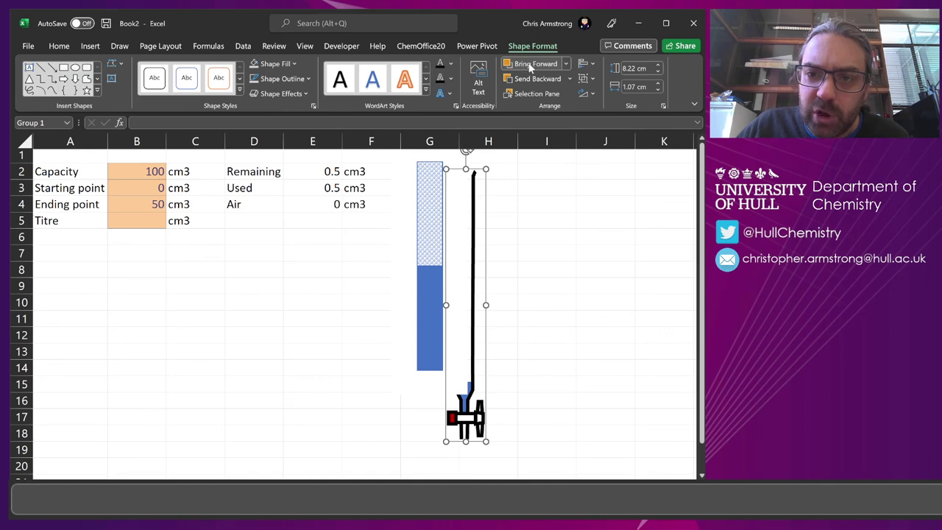
left_click(530, 65)
left_click_drag(452, 390, 426, 373)
Narrow the chart from both sides so the liquid column fits inside the burette tube
left_click(467, 282)
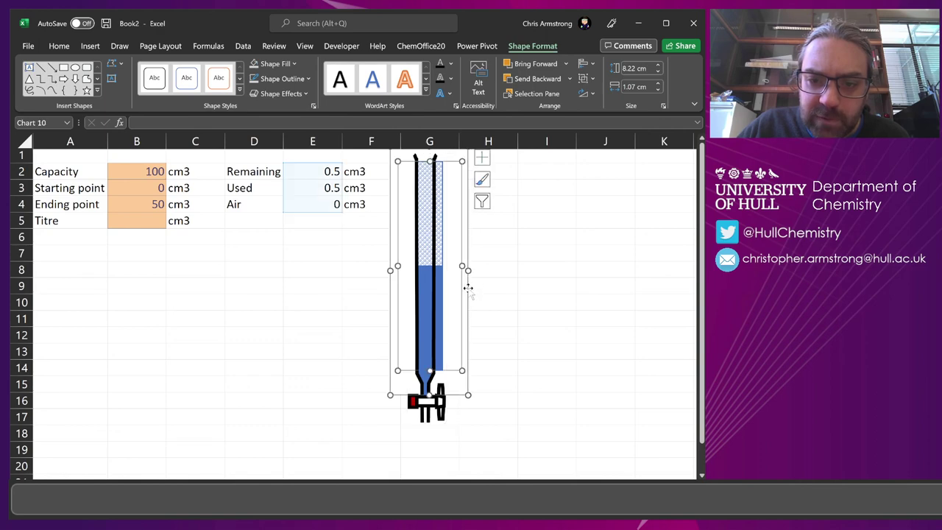
left_click_drag(467, 272, 456, 275)
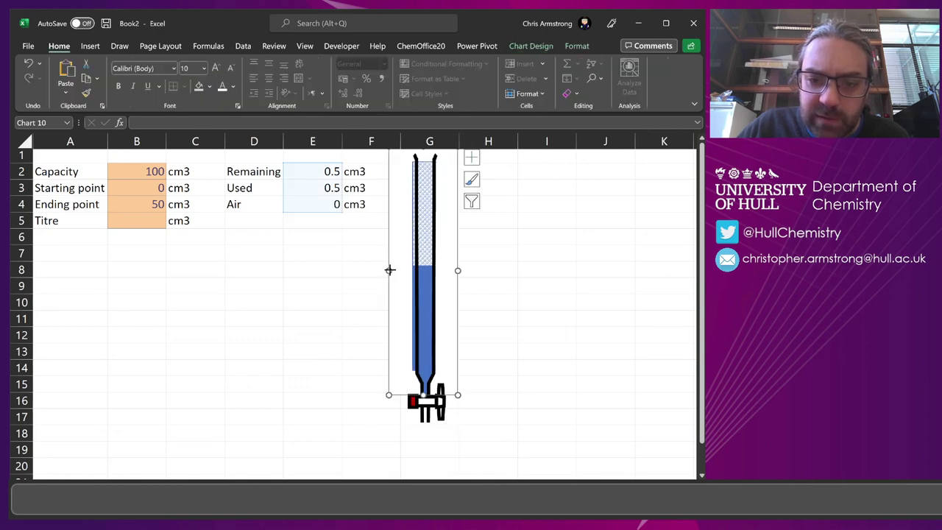
left_click_drag(389, 270, 395, 270)
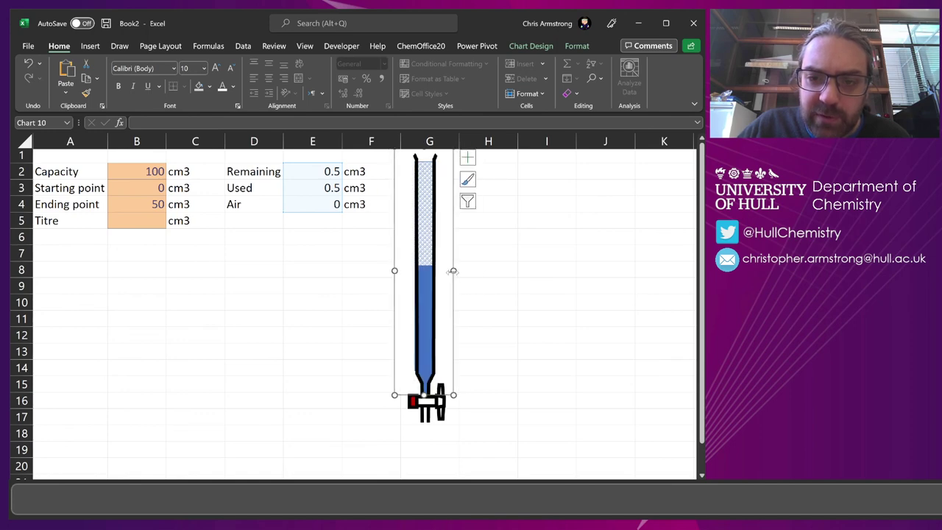
left_click(472, 277)
left_click(446, 331)
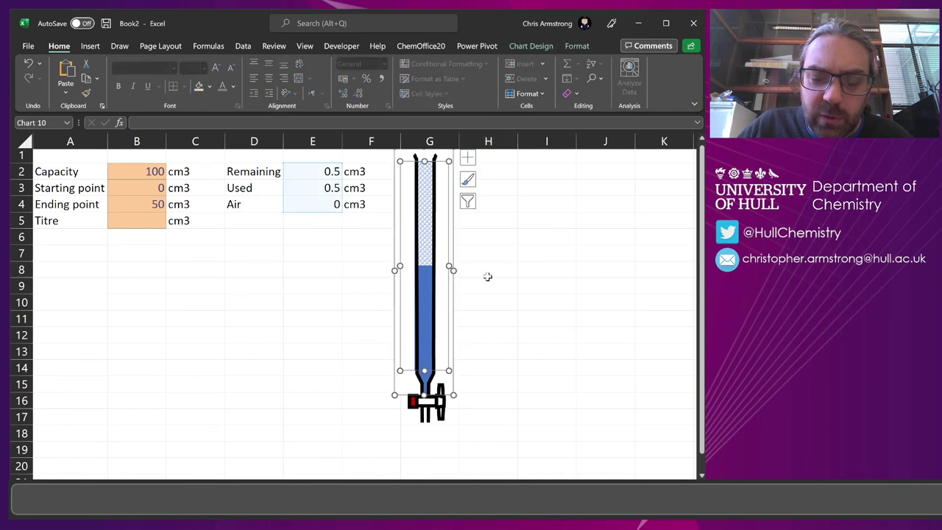
Turn off worksheet gridlines from the View tab
left_click(488, 275)
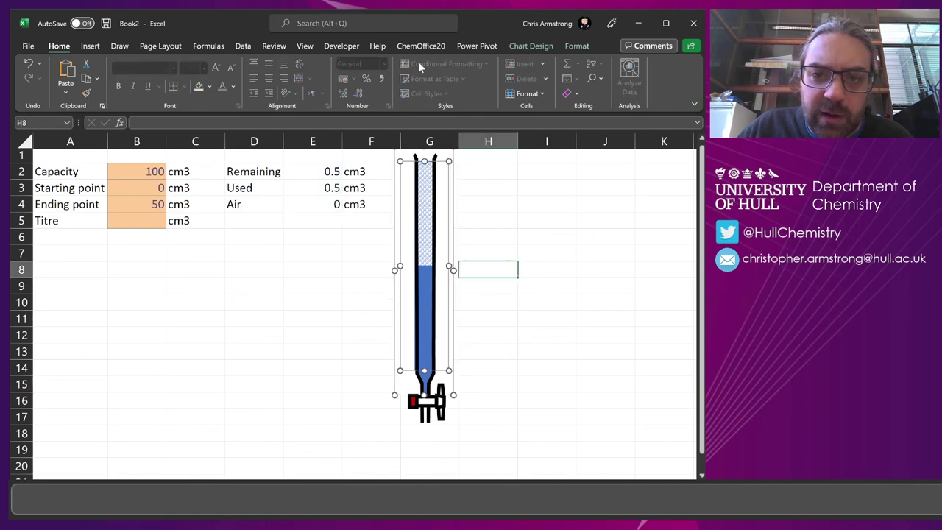
left_click(305, 45)
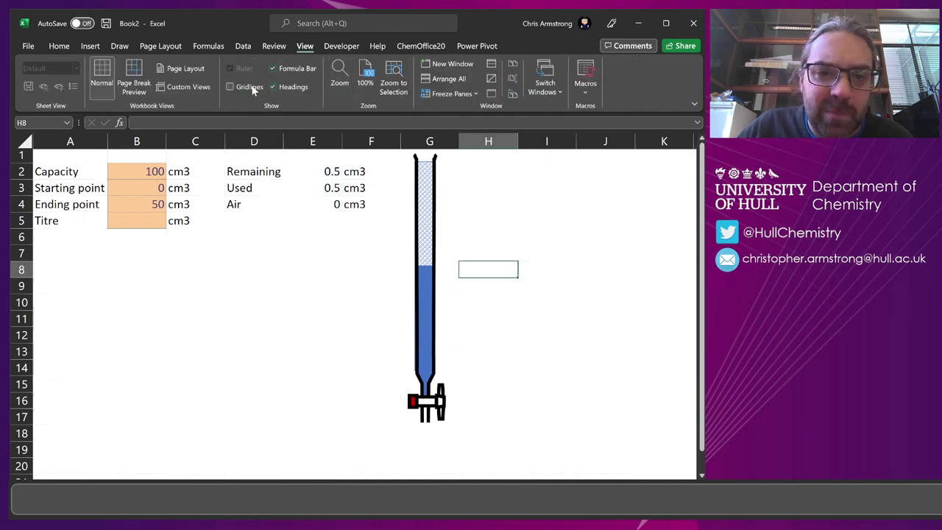
left_click(254, 255)
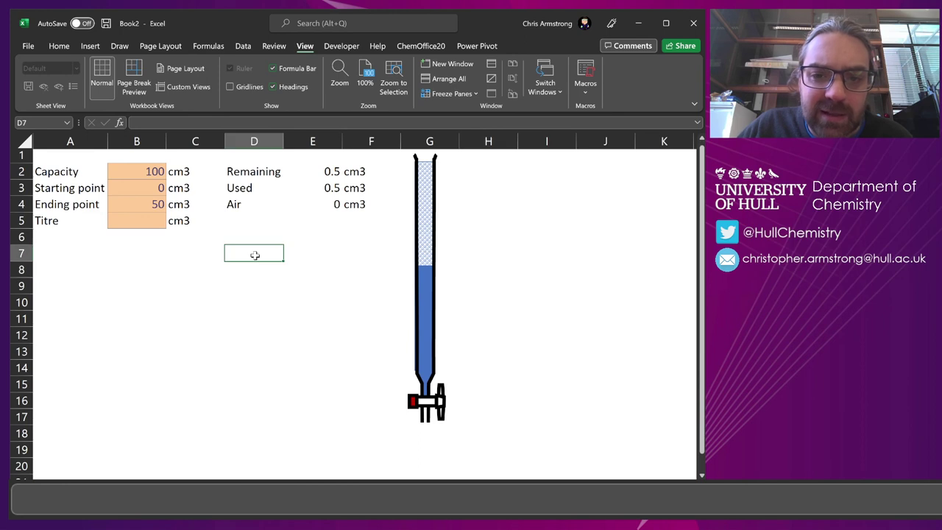
Nudge the liquid chart's left and right edges slightly to refine its fit
left_click(401, 324)
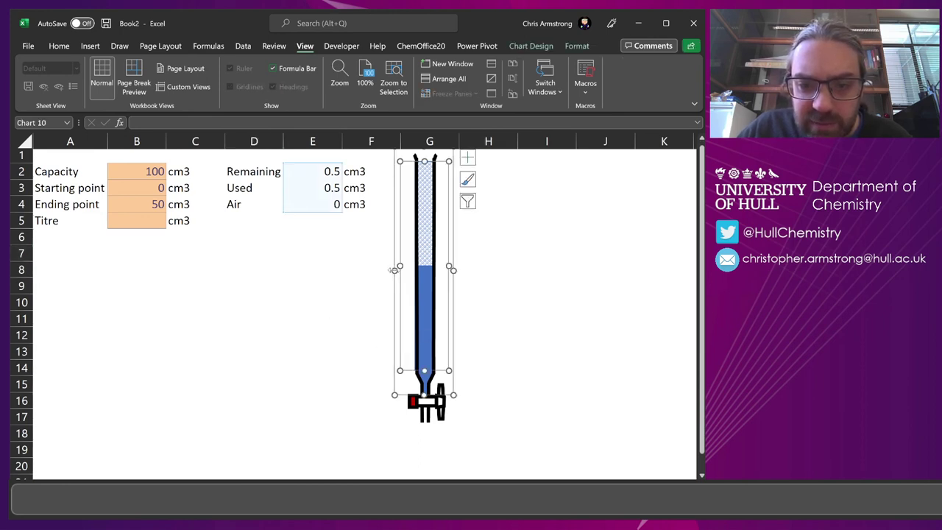
left_click(394, 270)
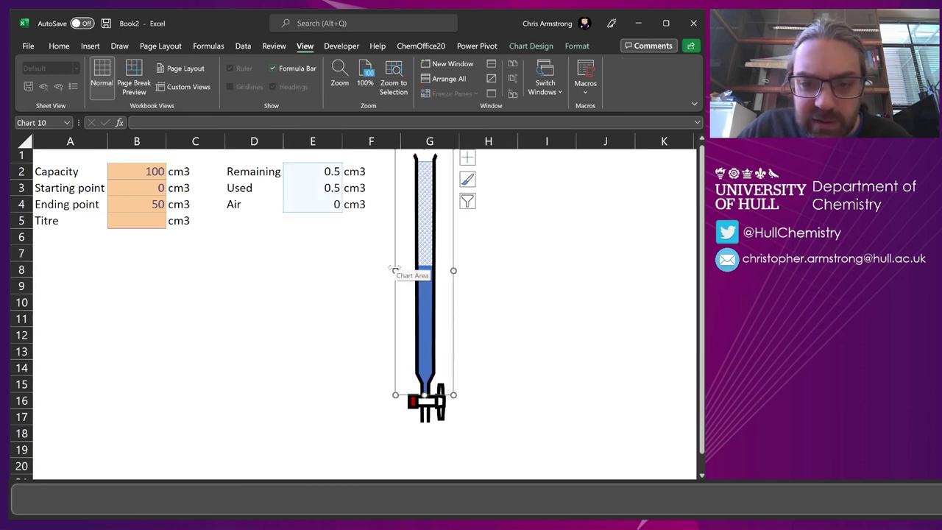
mouse_move(395, 270)
left_mouse_down()
mouse_move(399, 262)
mouse_move(396, 271)
left_mouse_up()
left_click_drag(452, 272, 453, 272)
left_click(515, 266)
Set the capacity in B2 to 50 and widen the burette drawing slightly
left_click(151, 205)
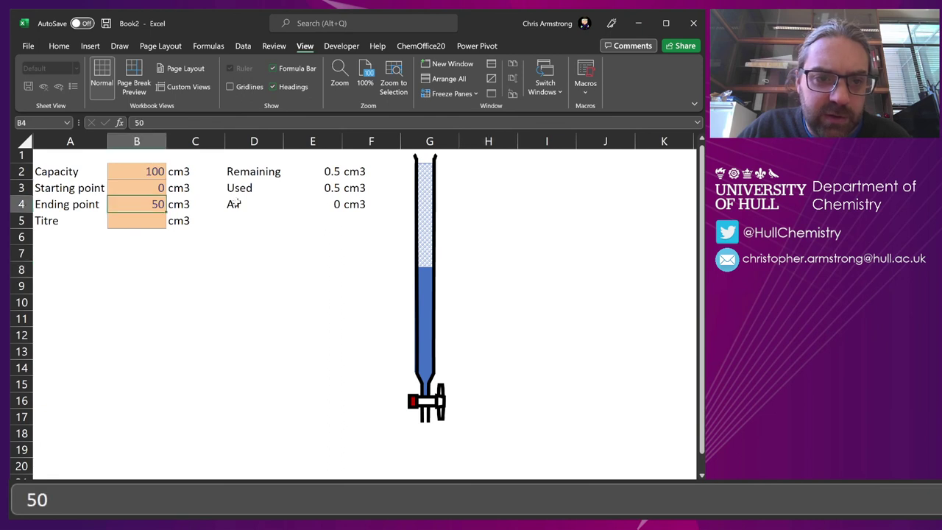
left_click(123, 169)
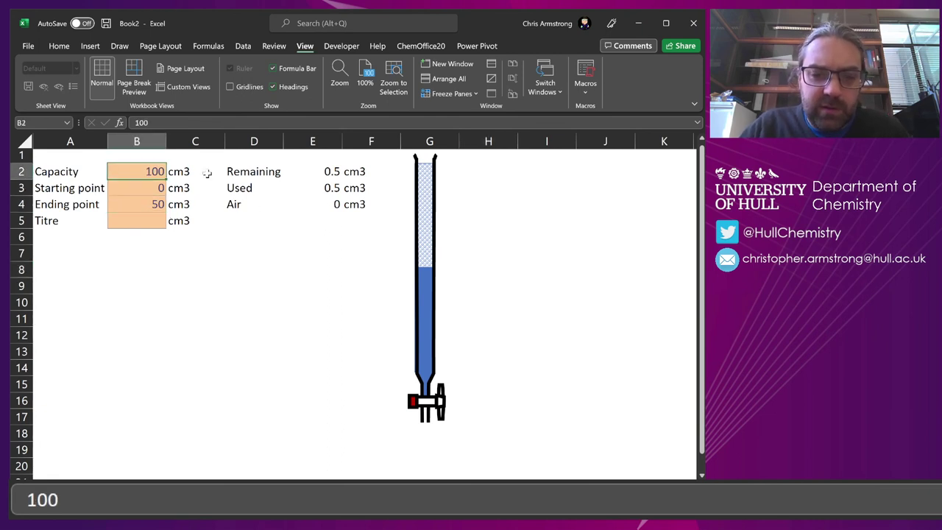
type("50")
key("Return")
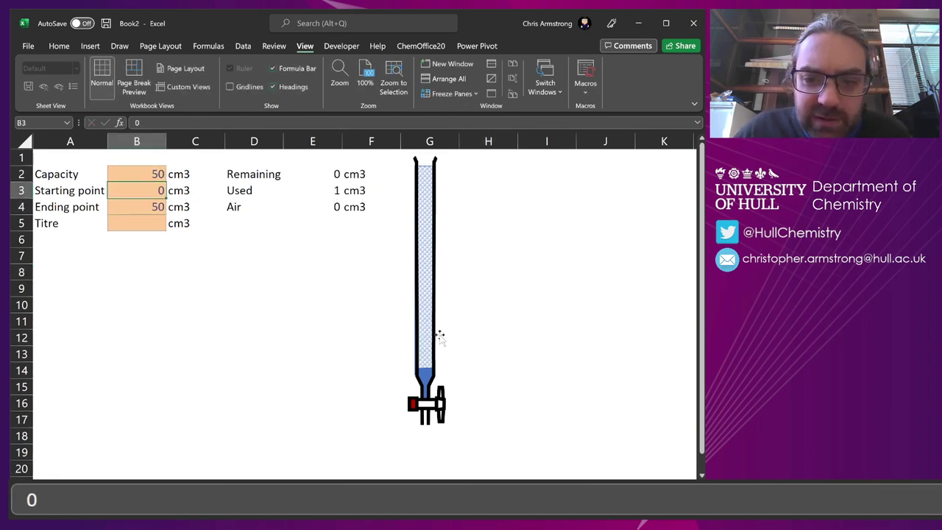
left_click(416, 377)
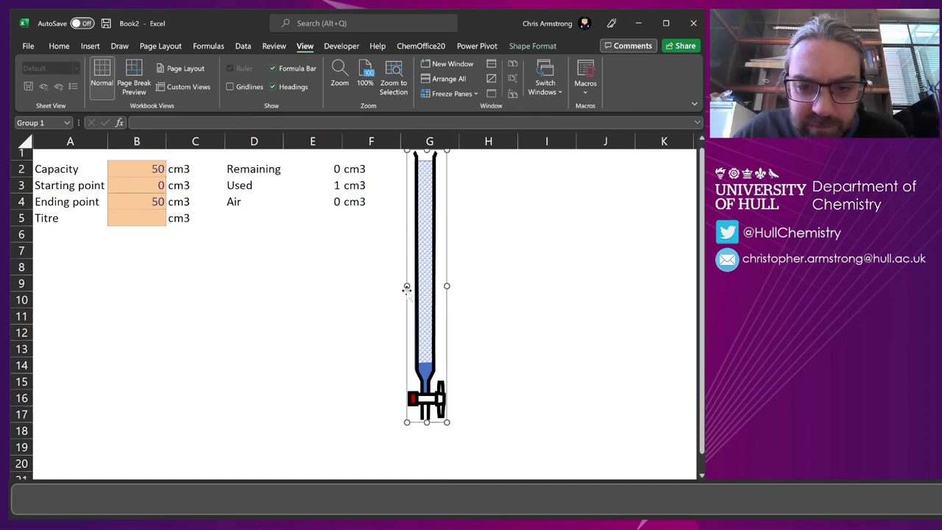
left_click_drag(404, 288, 402, 286)
left_click(259, 285)
Enter 25 as the ending point in B4 and 10 as the starting point in B3
left_click(134, 203)
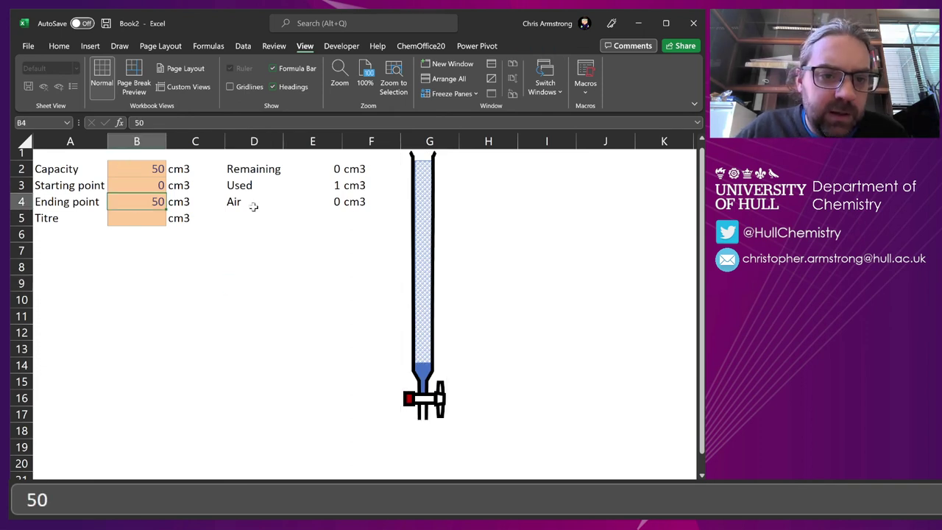
type("25")
key("Return")
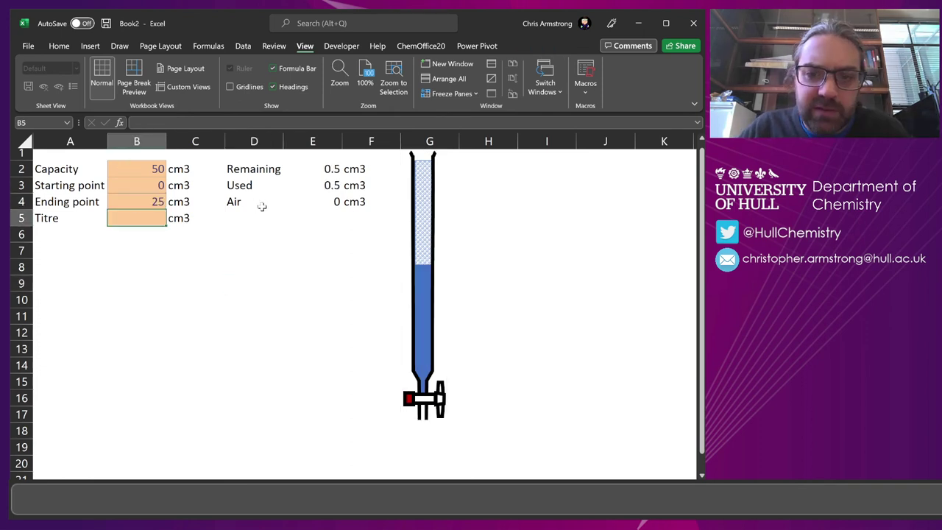
key("Up")
key("Up")
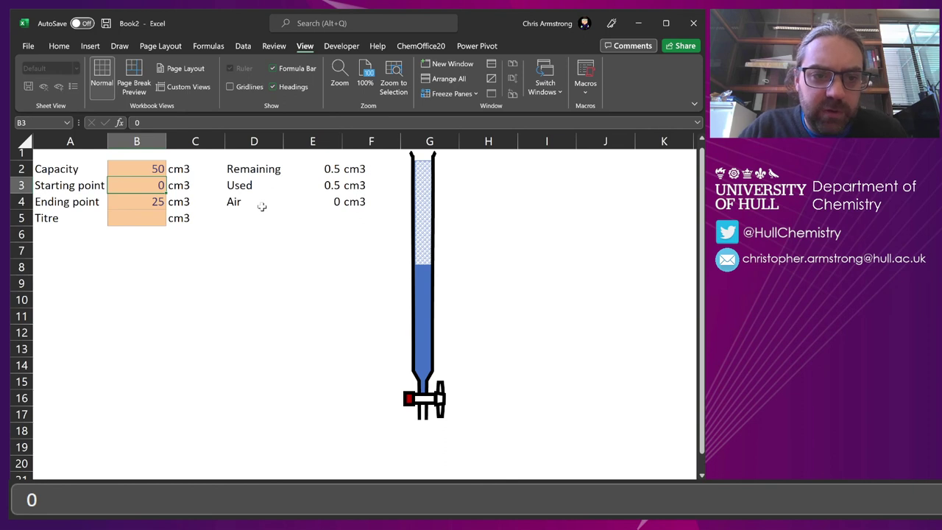
type("10")
key("Return")
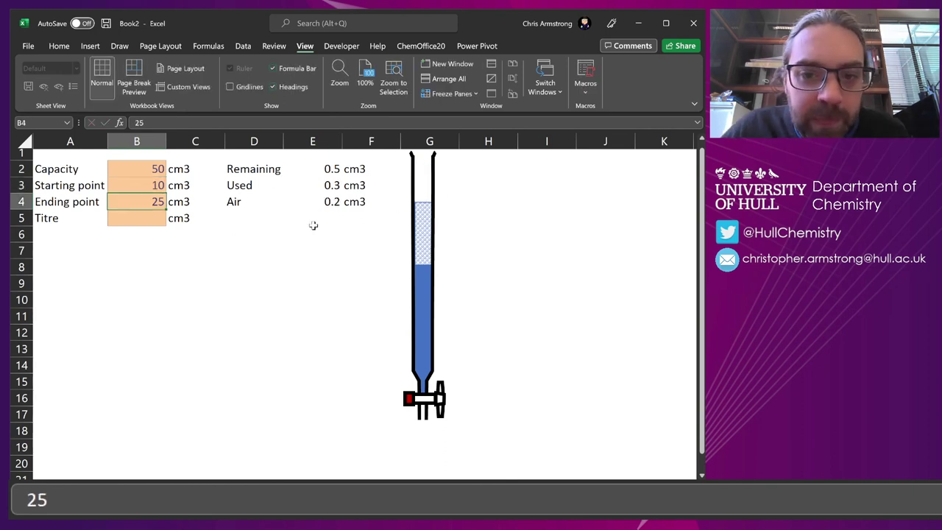
Clear the Remaining/Used/Air labels in D2:D4 and the cm3 units in F2:F4
left_click_drag(279, 173, 358, 203)
left_click(277, 171)
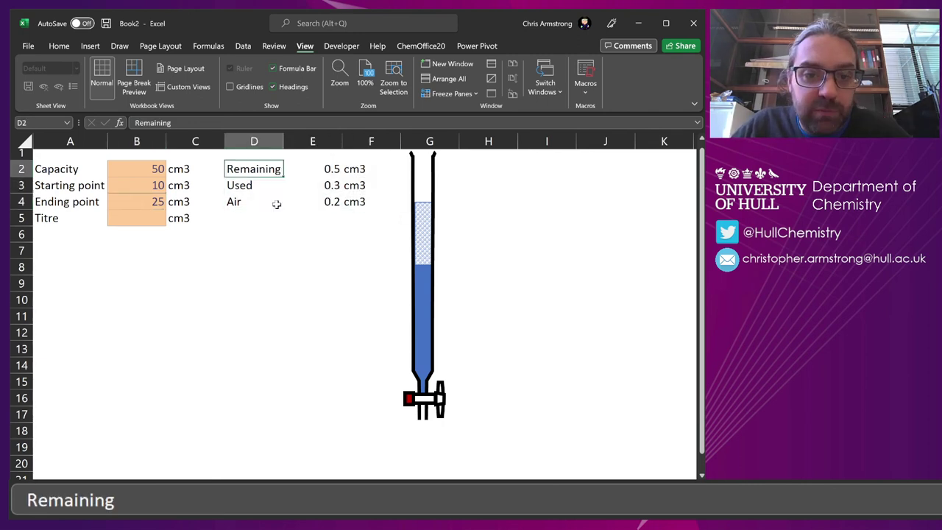
left_click(266, 206, "shift")
key("Delete")
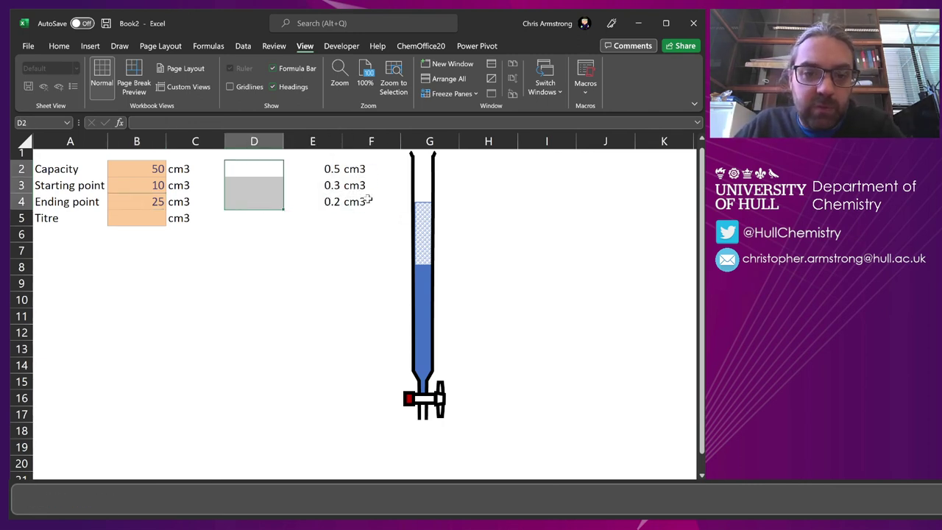
left_click_drag(368, 169, 367, 200)
key("Delete")
Make the helper values in E2:E4 invisible with a white font colour
left_click_drag(326, 169, 310, 193)
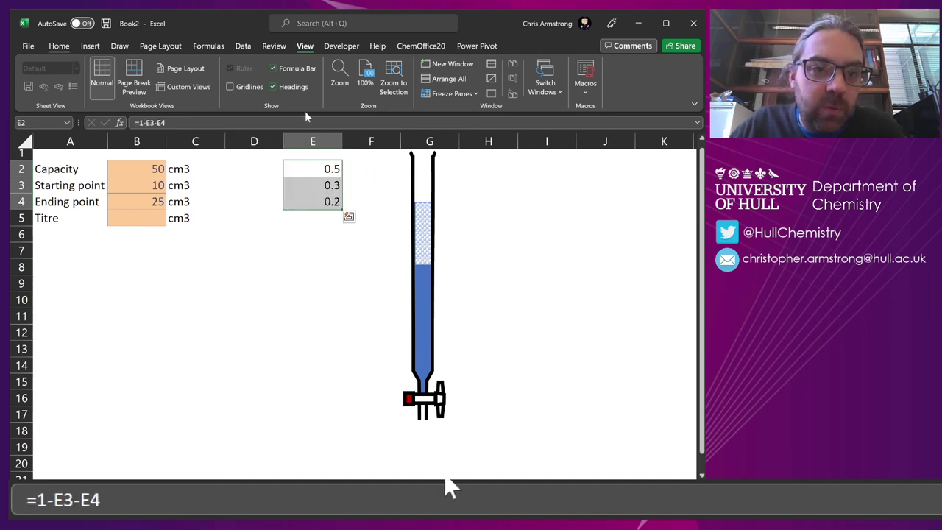
left_click(62, 46)
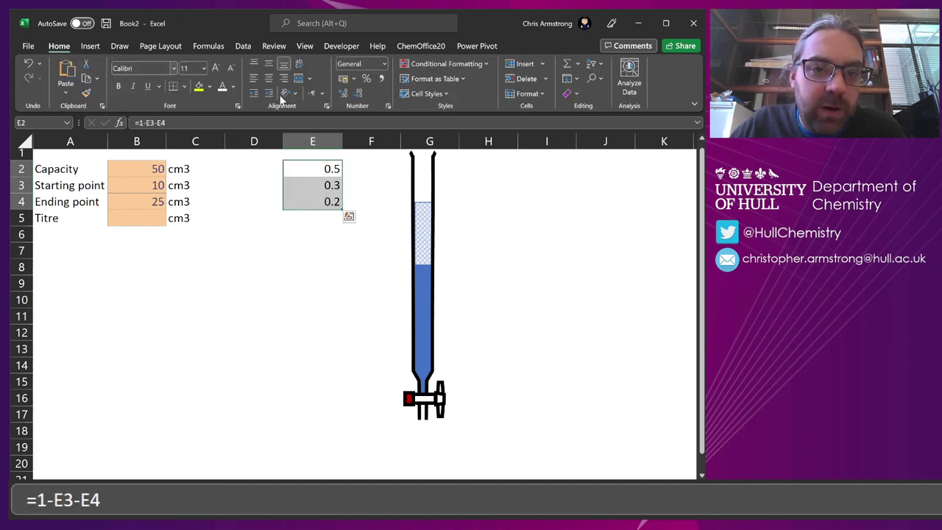
left_click(223, 86)
Move the burette and its liquid chart left to column D beside the input table
left_click(434, 395)
left_click(434, 395)
left_click_drag(425, 397, 278, 401)
key("Escape")
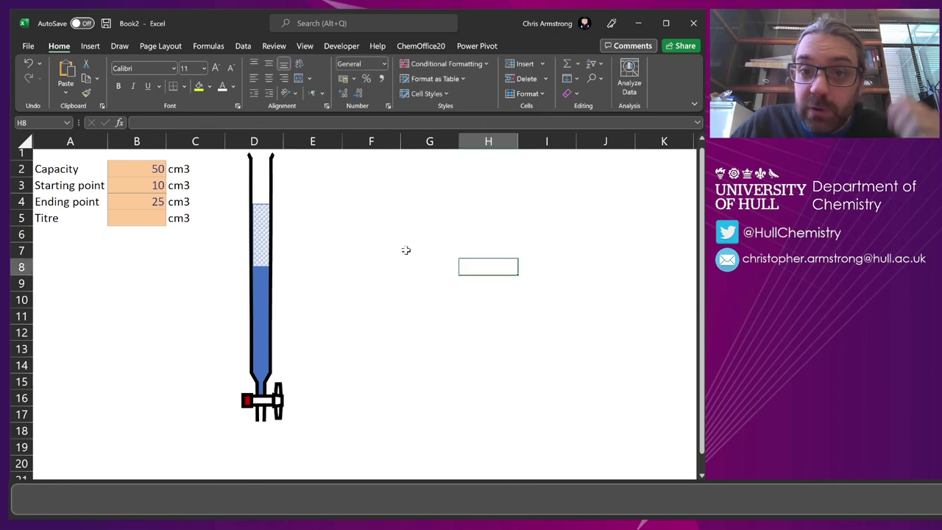